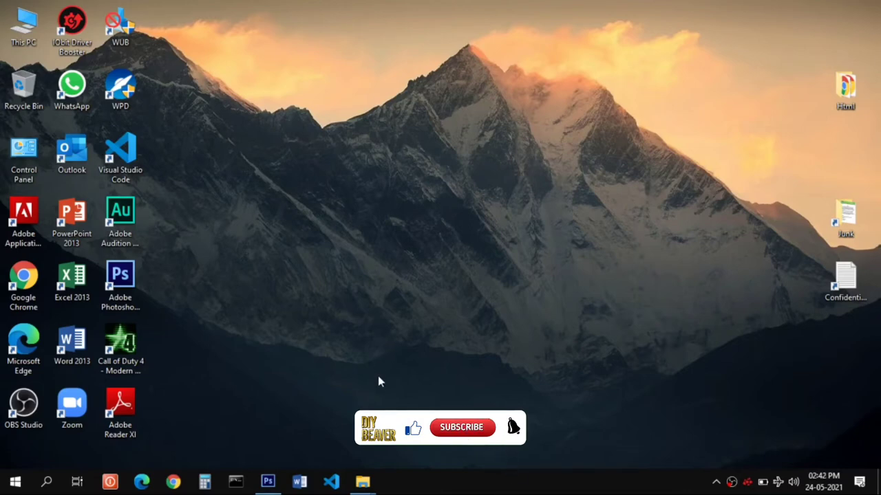
Open the Resources folder and view the Application Form Scanned and birth certificate Scanned images in IrfanView
{"action": "mouse_move", "coordinate": [365, 482]}
{"action": "left_click", "coordinate": [410, 437]}
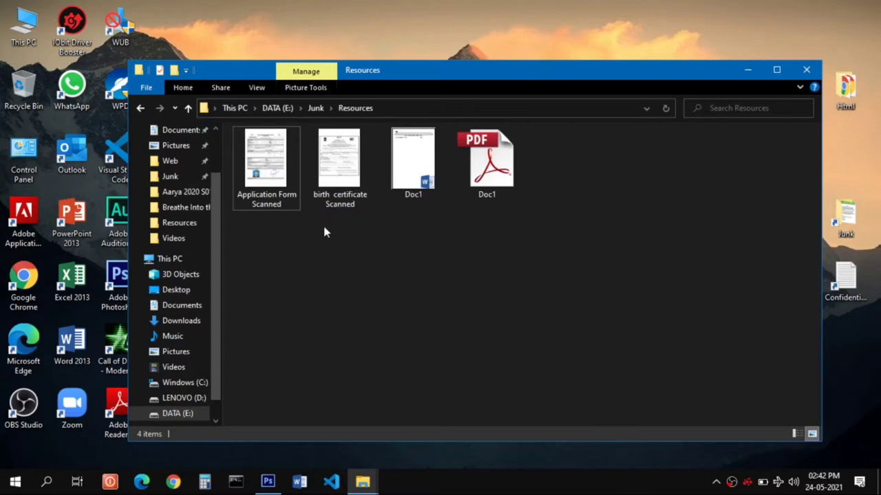
{"action": "left_click", "coordinate": [269, 193]}
{"action": "double_click", "coordinate": [268, 189]}
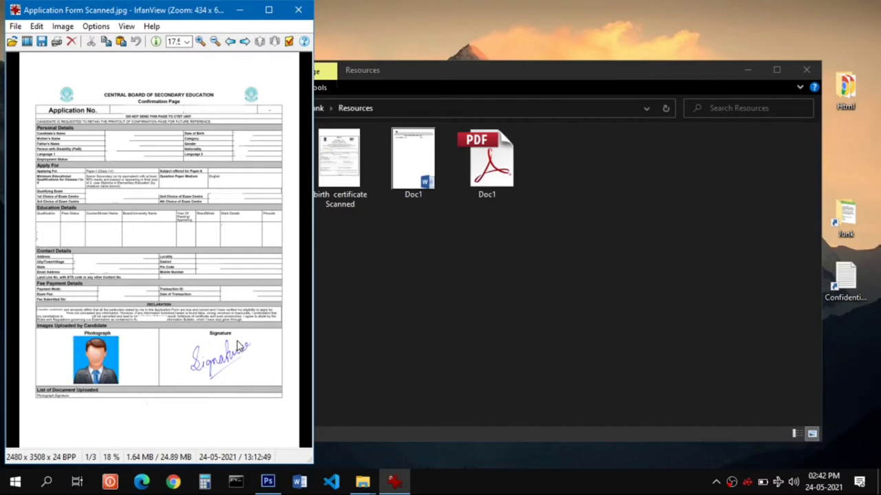
{"action": "left_click", "coordinate": [300, 11]}
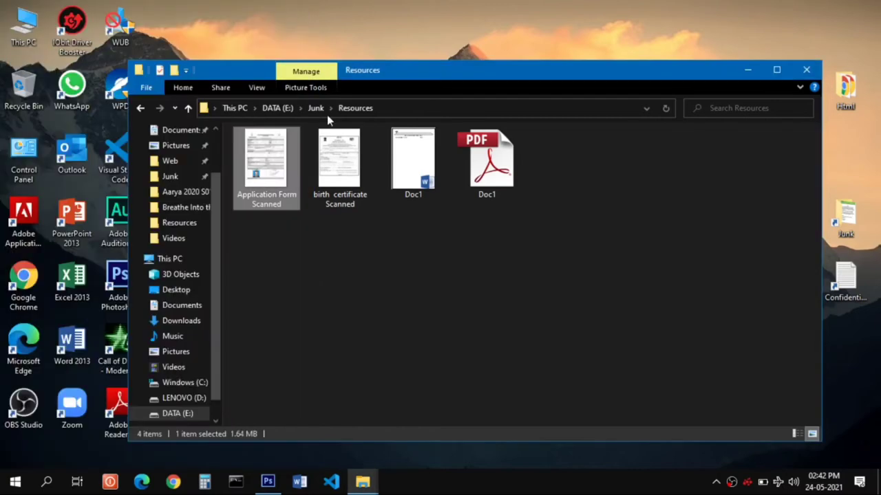
{"action": "double_click", "coordinate": [342, 164]}
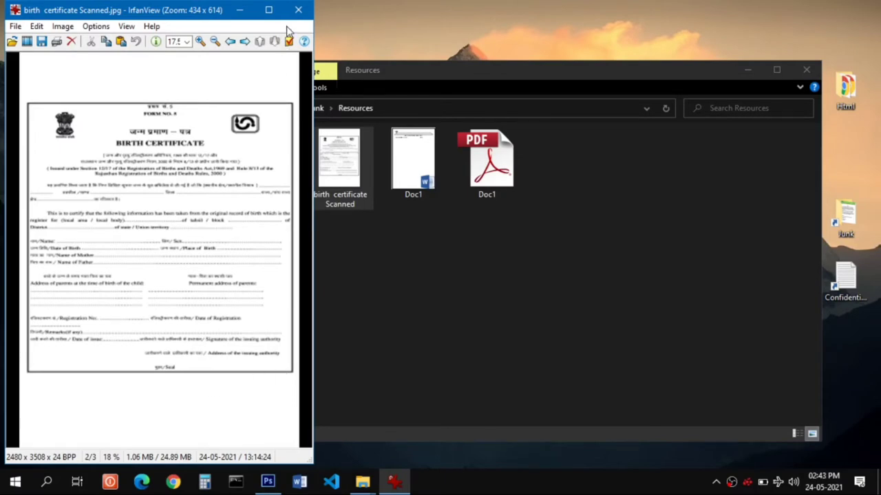
{"action": "left_click", "coordinate": [298, 10]}
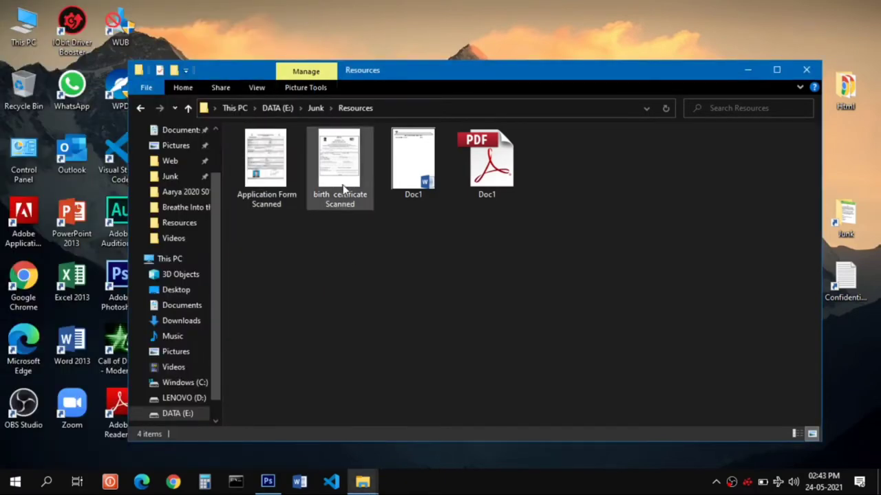
{"action": "mouse_move", "coordinate": [344, 187]}
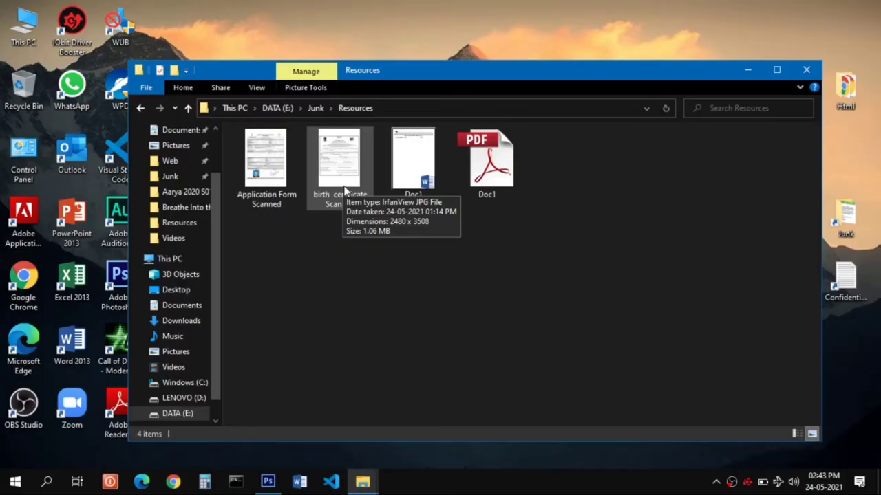
{"action": "mouse_move", "coordinate": [265, 186]}
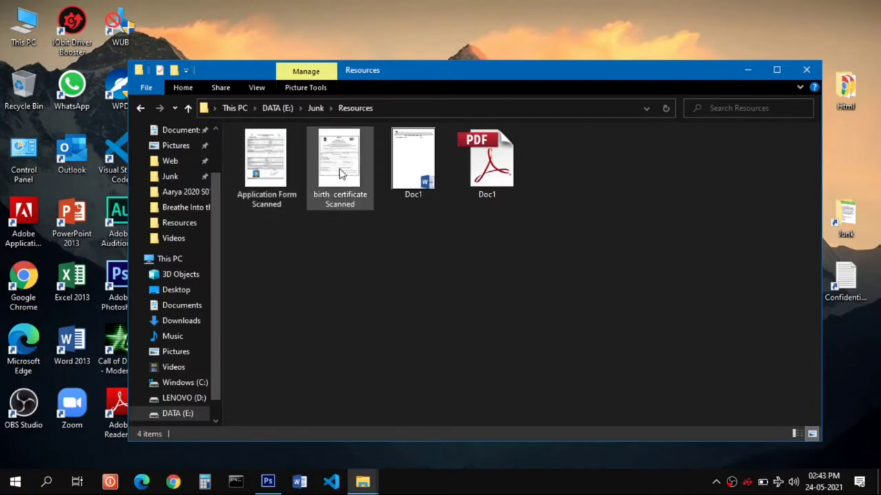
{"action": "mouse_move", "coordinate": [394, 234]}
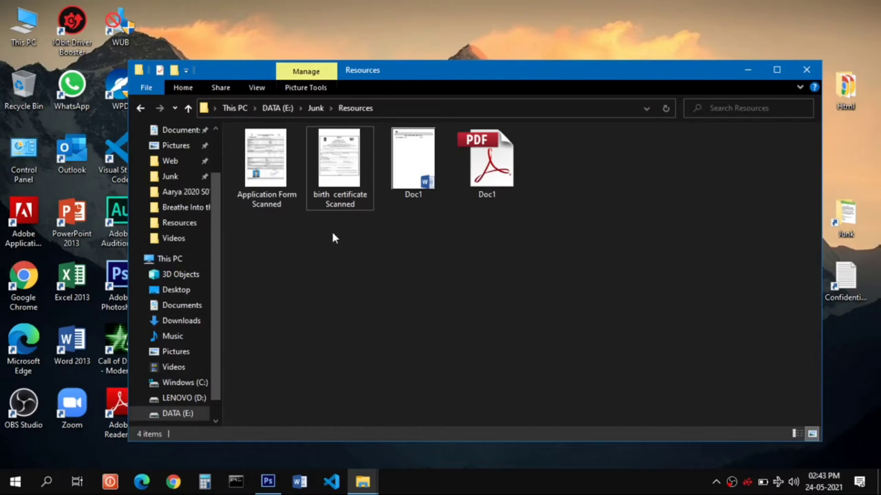
Open Application Form Scanned.jpg and birth certificate Scanned.jpg together in Photoshop
{"action": "mouse_move", "coordinate": [275, 215]}
{"action": "left_click", "coordinate": [268, 474]}
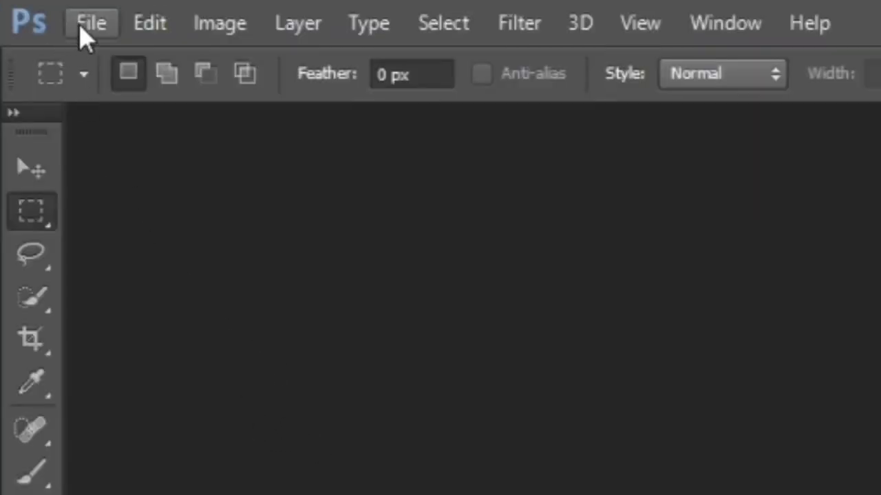
{"action": "left_click", "coordinate": [35, 10]}
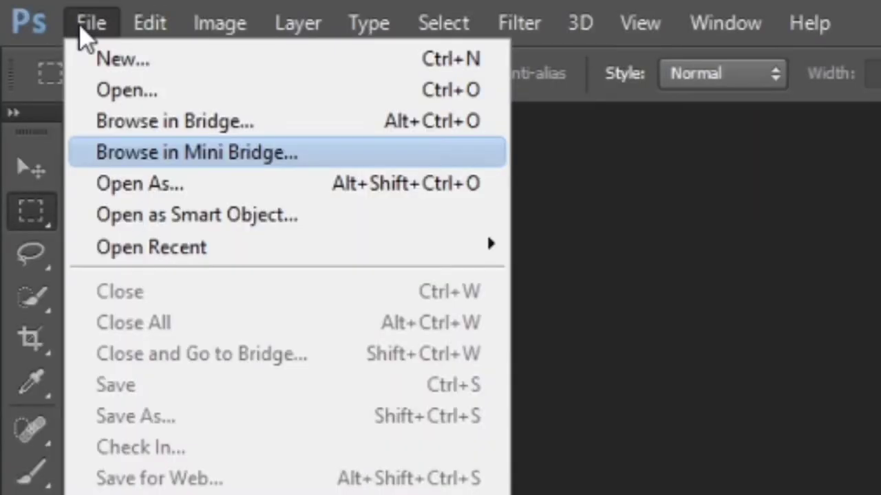
{"action": "left_click", "coordinate": [110, 93]}
{"action": "left_click", "coordinate": [582, 406]}
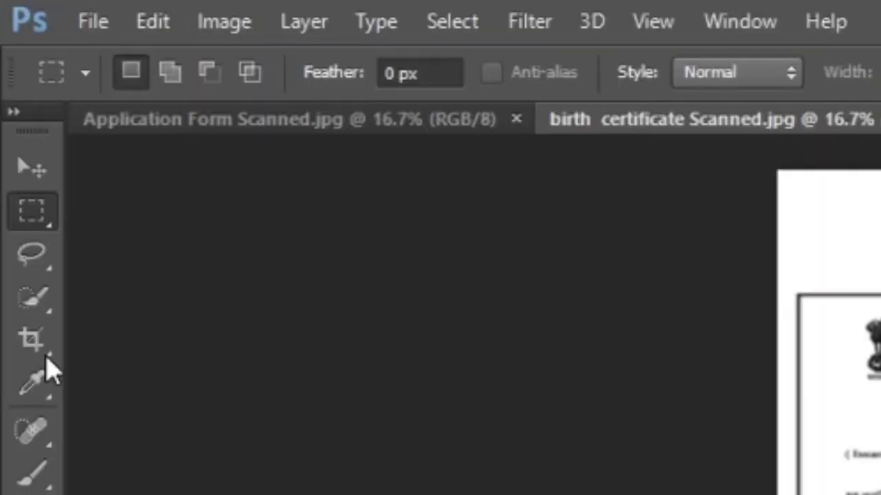
Crop the birth certificate by fitting its top, bottom, left and right edges to the printed border
{"action": "left_click", "coordinate": [14, 134]}
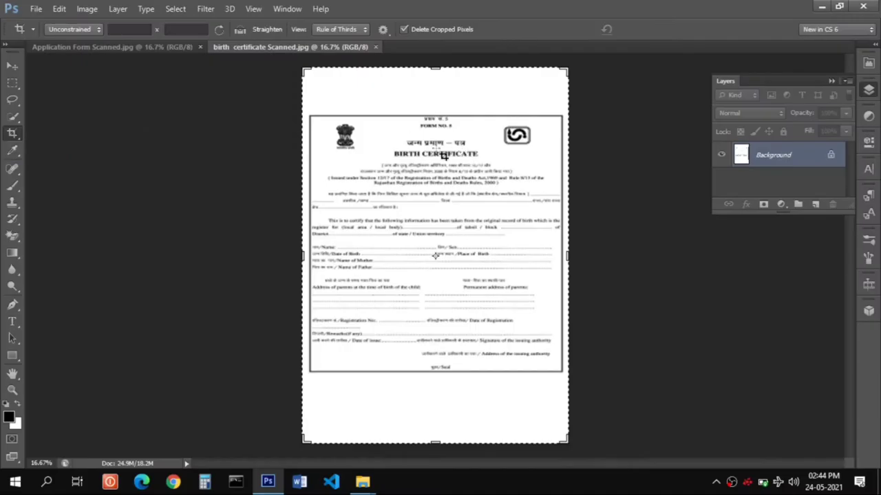
{"action": "left_click_drag", "start_coordinate": [434, 59], "coordinate": [438, 88]}
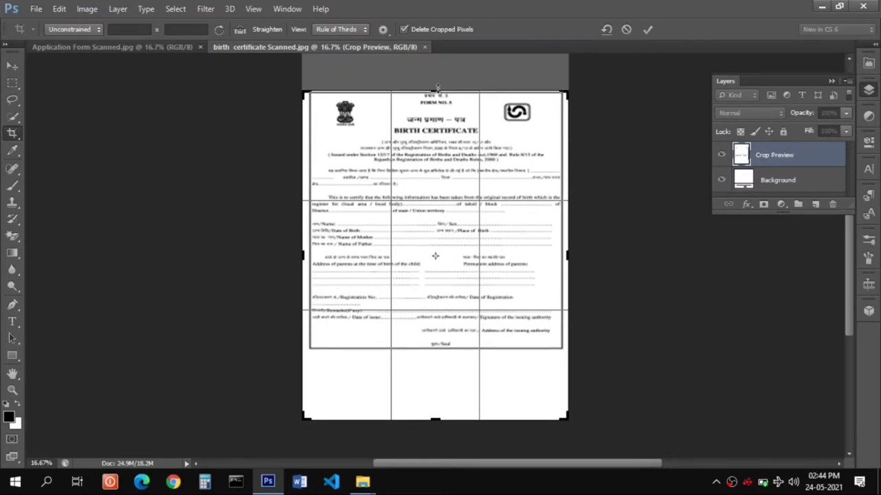
{"action": "left_click_drag", "start_coordinate": [438, 419], "coordinate": [436, 384]}
{"action": "left_click_drag", "start_coordinate": [301, 253], "coordinate": [307, 254]}
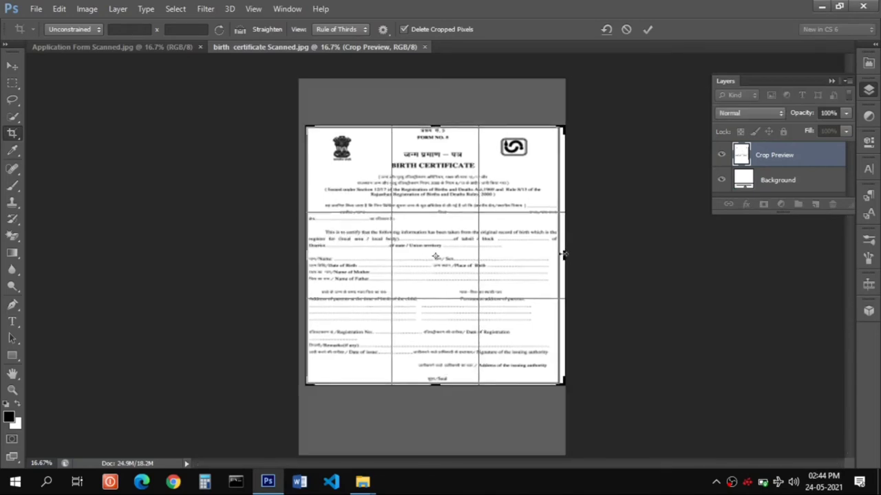
{"action": "left_click_drag", "start_coordinate": [561, 254], "coordinate": [558, 255]}
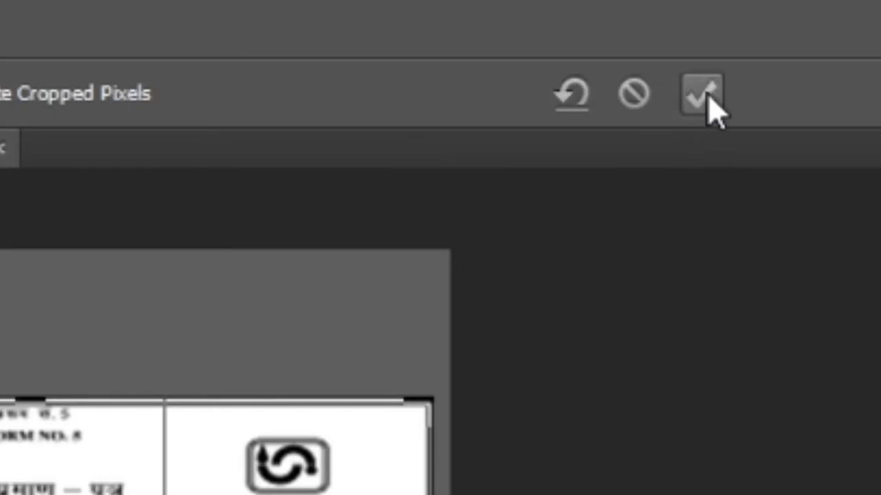
{"action": "left_click", "coordinate": [648, 29]}
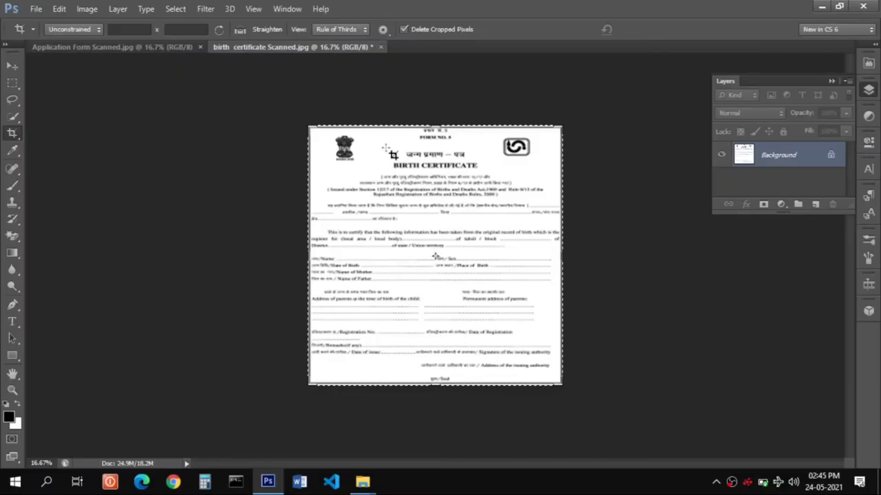
{"action": "left_click", "coordinate": [11, 68]}
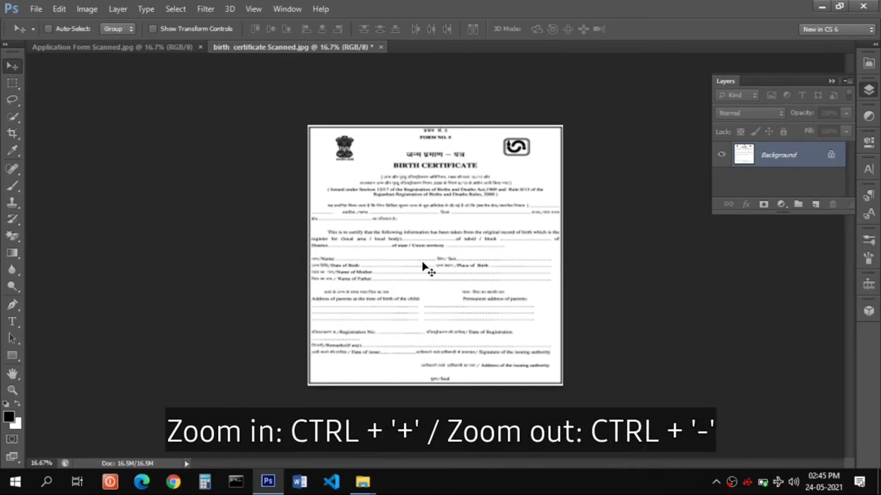
Zoom the cropped certificate to 25% and show the Image > Adjustments submenu
{"action": "key", "text": "ctrl+plus"}
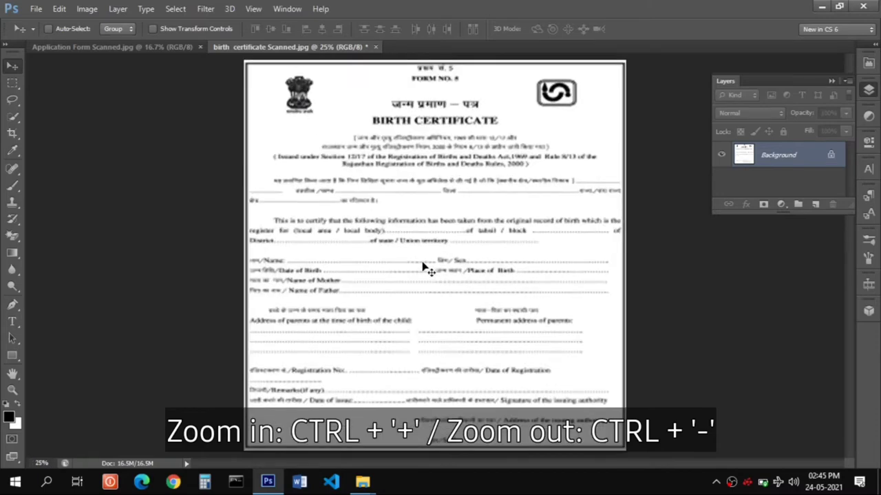
{"action": "key", "text": "ctrl+minus"}
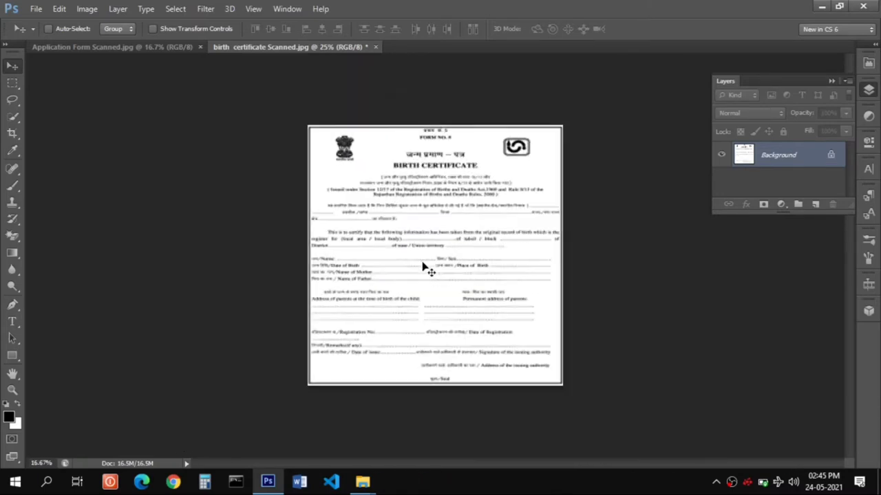
{"action": "key", "text": "ctrl+plus"}
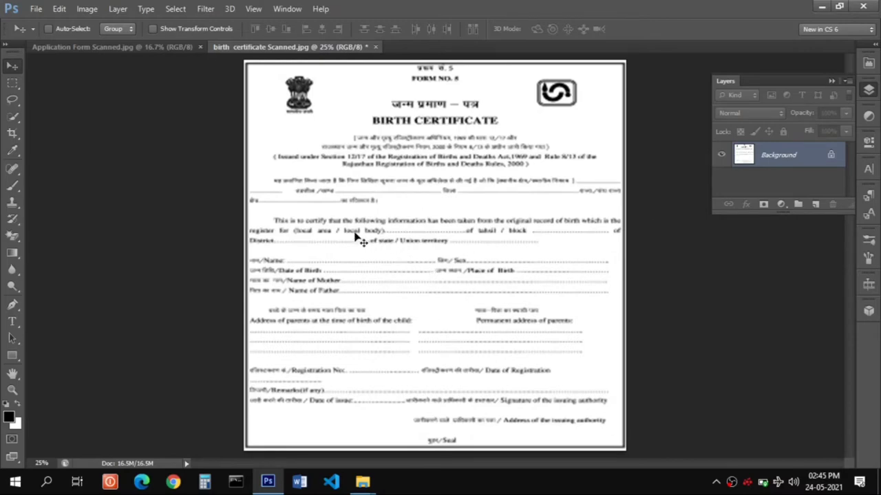
{"action": "left_click", "coordinate": [87, 9]}
{"action": "mouse_move", "coordinate": [114, 42]}
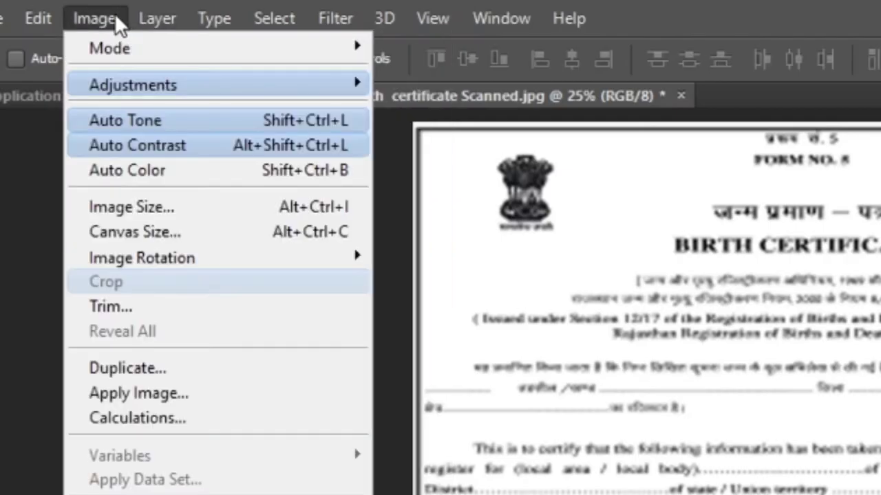
Apply Brightness/Contrast to the certificate with brightness -73 and contrast -13
{"action": "mouse_move", "coordinate": [98, 43]}
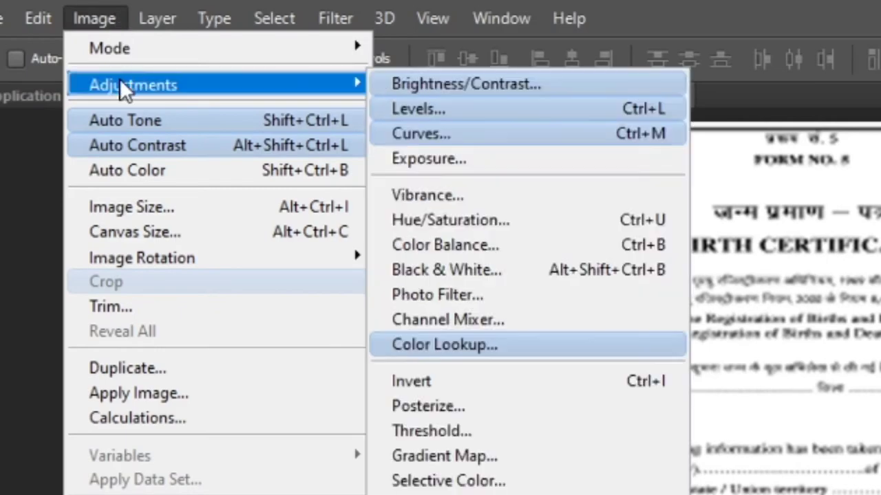
{"action": "left_click", "coordinate": [396, 84]}
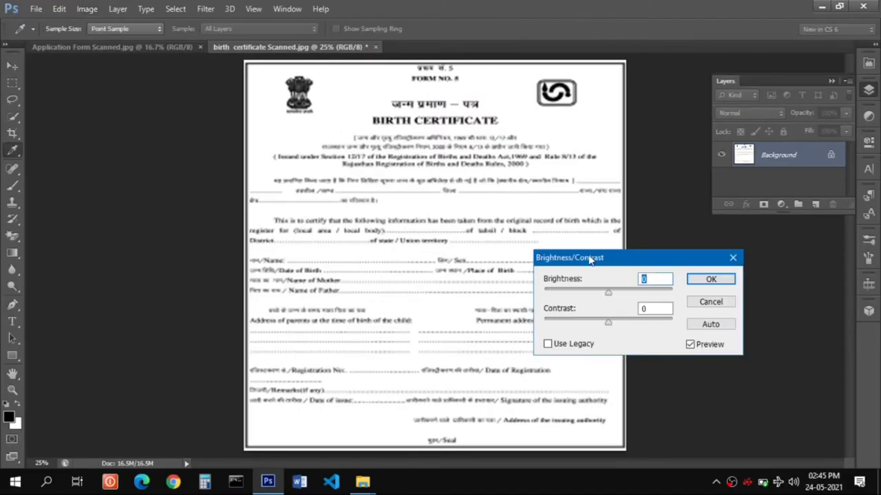
{"action": "left_click_drag", "start_coordinate": [593, 258], "coordinate": [430, 155]}
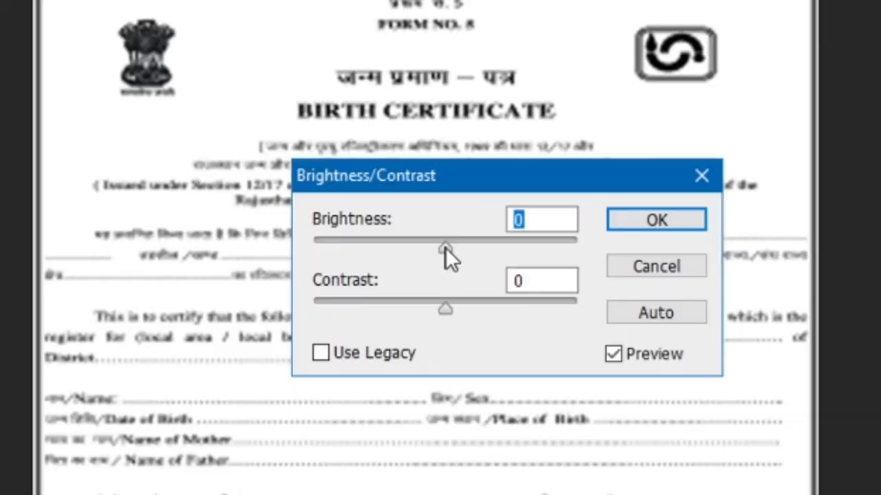
{"action": "mouse_move", "coordinate": [446, 247]}
{"action": "left_mouse_down"}
{"action": "mouse_move", "coordinate": [469, 247]}
{"action": "mouse_move", "coordinate": [429, 247]}
{"action": "left_mouse_up"}
{"action": "left_click_drag", "start_coordinate": [407, 247], "coordinate": [382, 249]}
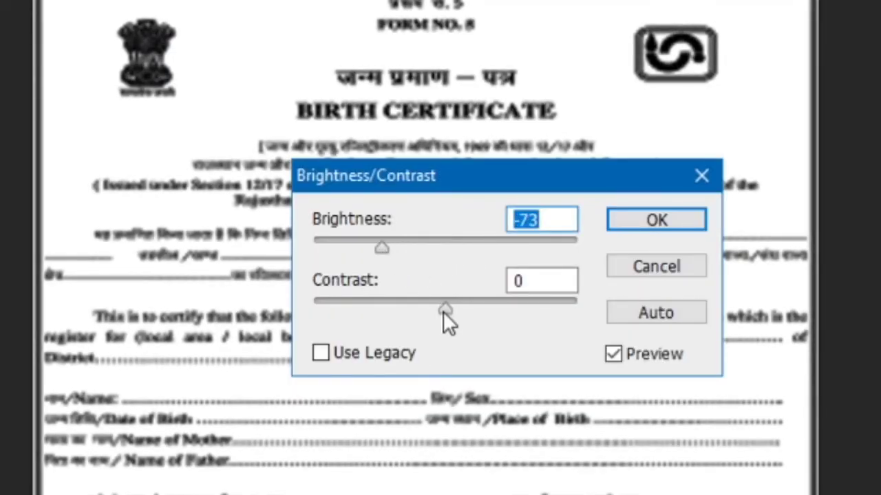
{"action": "left_click_drag", "start_coordinate": [443, 311], "coordinate": [414, 307]}
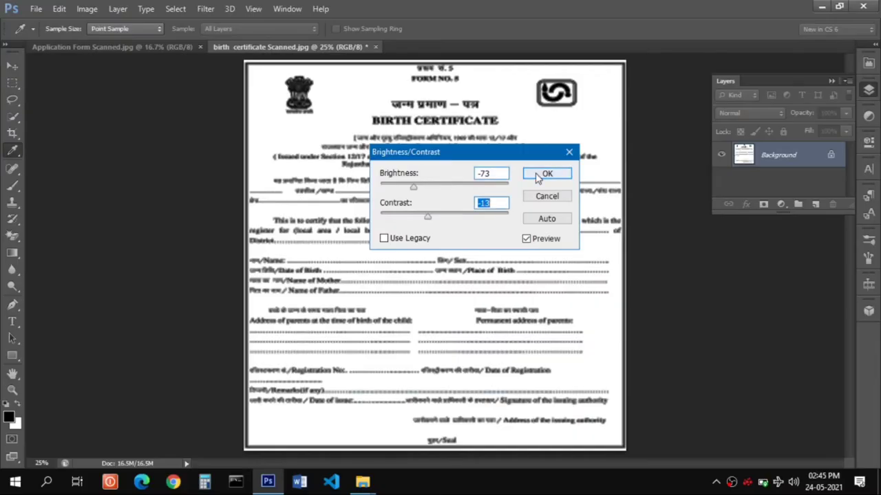
{"action": "left_click", "coordinate": [656, 219]}
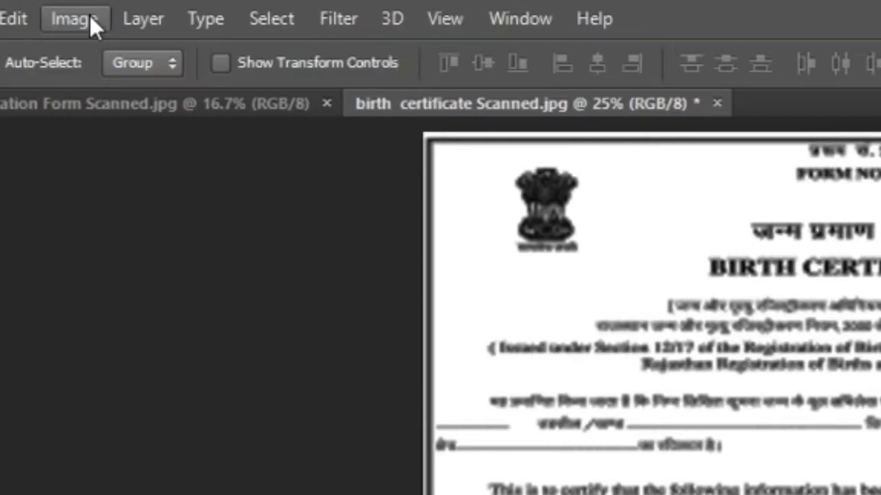
{"action": "left_click", "coordinate": [94, 9]}
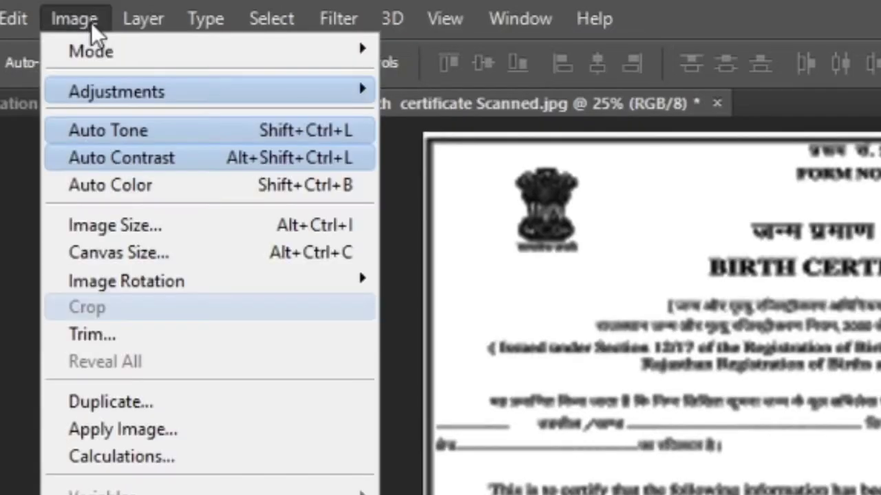
{"action": "mouse_move", "coordinate": [214, 40]}
{"action": "left_click", "coordinate": [426, 119]}
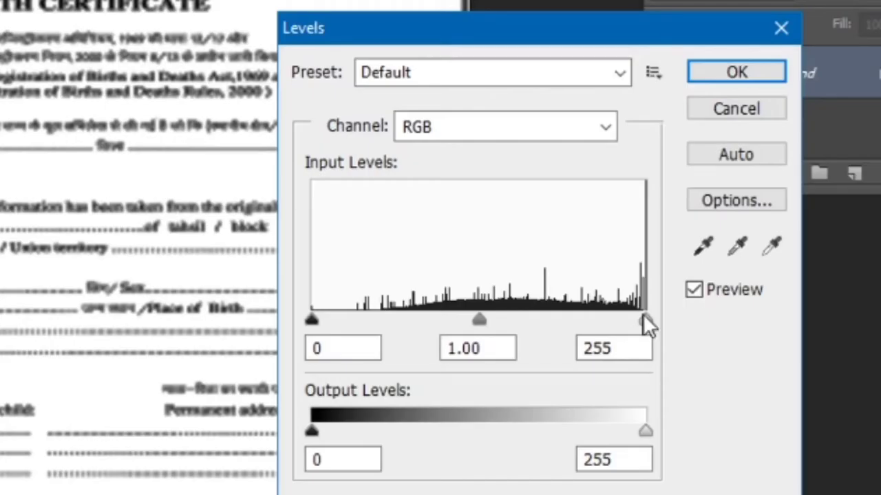
{"action": "left_click_drag", "start_coordinate": [713, 276], "coordinate": [674, 278]}
{"action": "left_click_drag", "start_coordinate": [626, 326], "coordinate": [564, 326]}
{"action": "left_click_drag", "start_coordinate": [438, 320], "coordinate": [484, 322]}
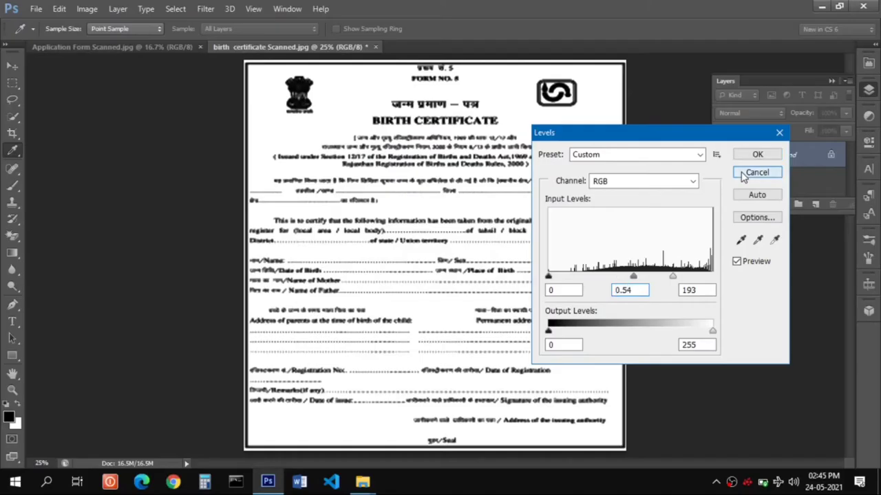
{"action": "left_click", "coordinate": [755, 173]}
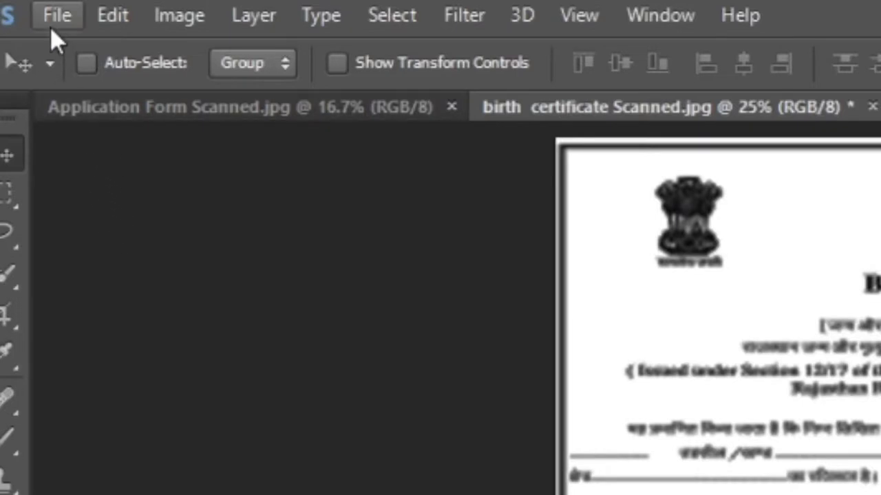
{"action": "left_click", "coordinate": [34, 8]}
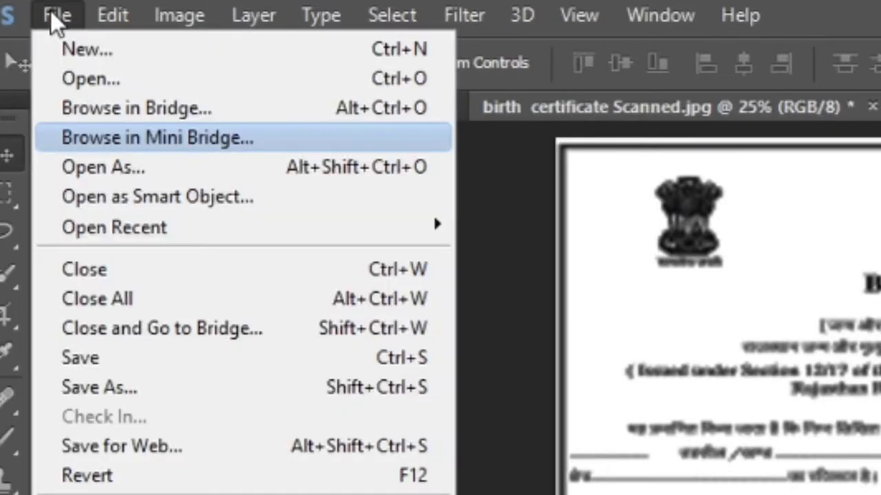
{"action": "left_click", "coordinate": [99, 454]}
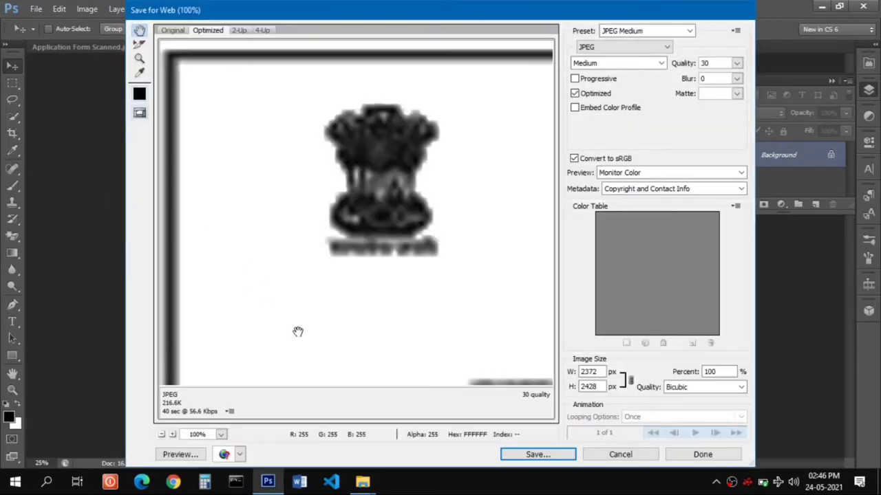
{"action": "left_click_drag", "start_coordinate": [346, 324], "coordinate": [236, 197]}
{"action": "scroll", "coordinate": [403, 275], "scroll_direction": "down", "scroll_amount": 4}
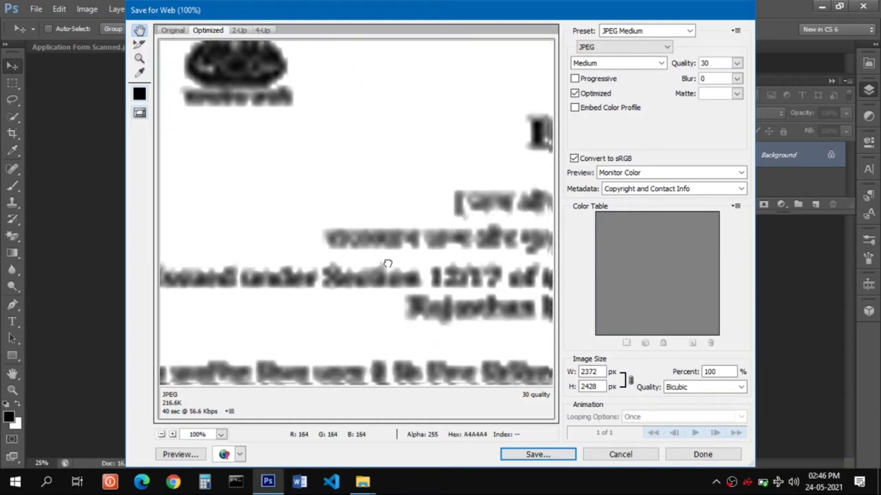
{"action": "left_click_drag", "start_coordinate": [393, 305], "coordinate": [365, 282]}
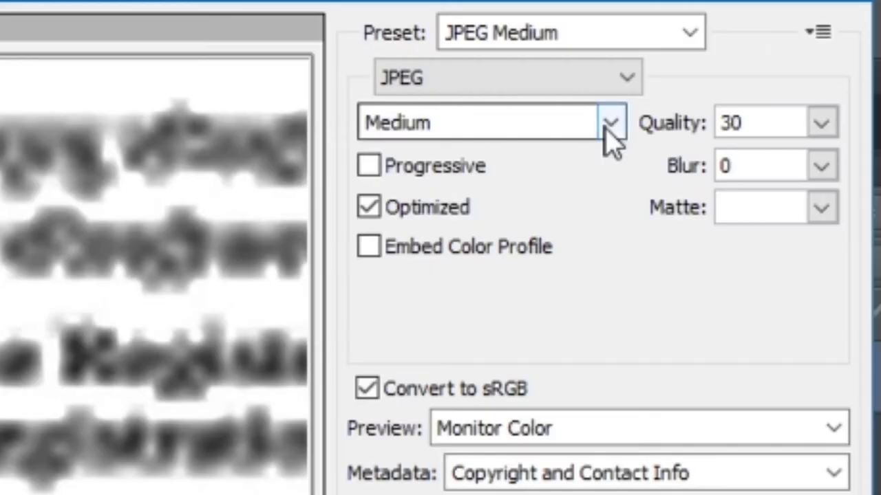
{"action": "left_click", "coordinate": [661, 64]}
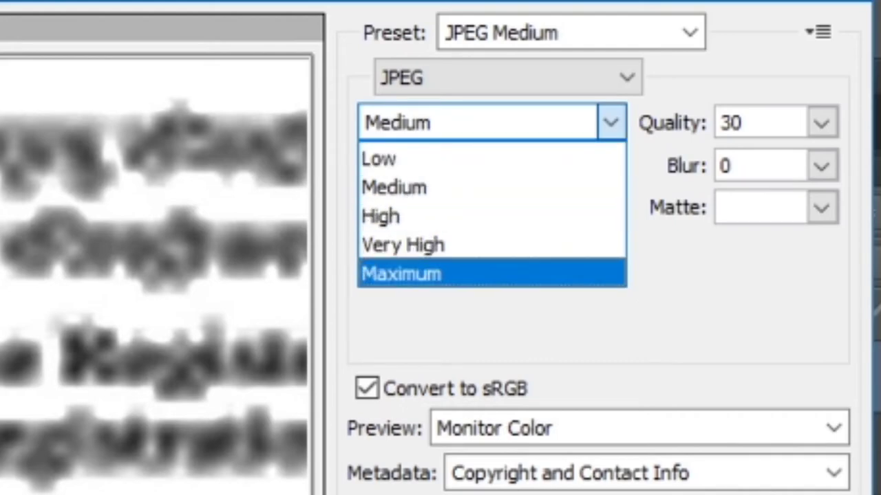
{"action": "left_click", "coordinate": [420, 276]}
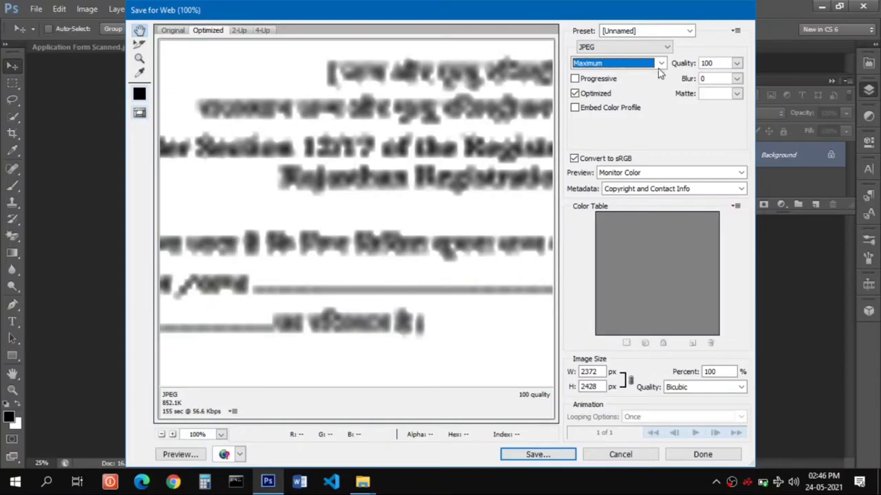
{"action": "left_click", "coordinate": [665, 66]}
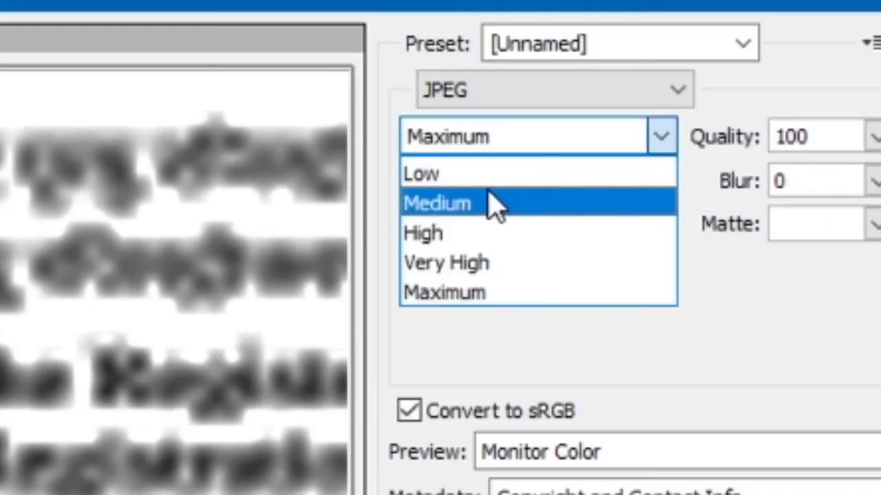
{"action": "left_click", "coordinate": [463, 173]}
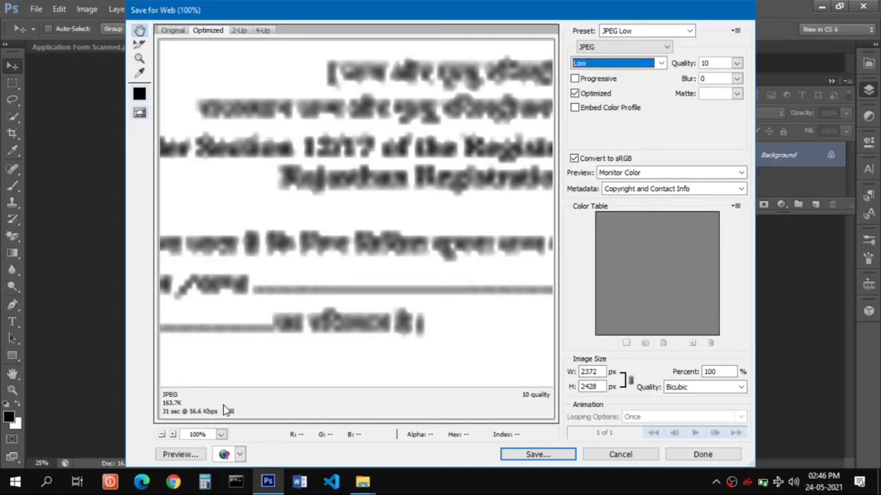
{"action": "left_click", "coordinate": [661, 63]}
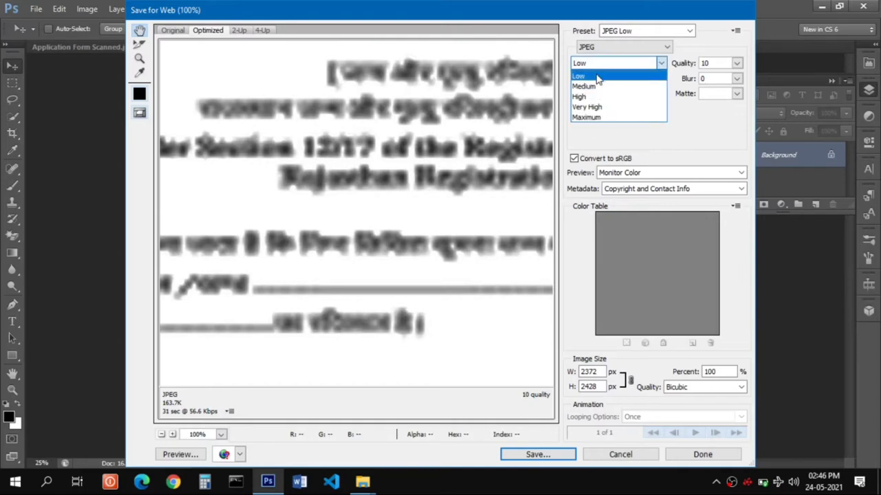
{"action": "left_click", "coordinate": [596, 77]}
{"action": "left_click", "coordinate": [736, 65]}
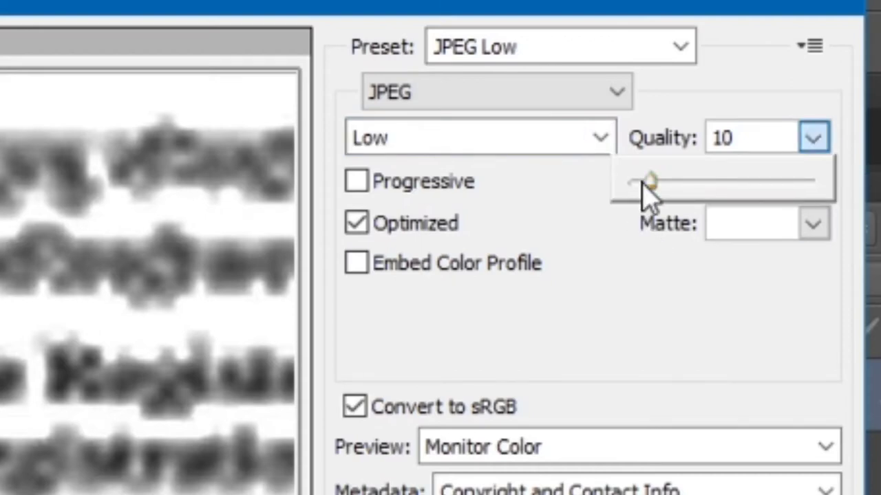
{"action": "left_click_drag", "start_coordinate": [645, 185], "coordinate": [622, 186]}
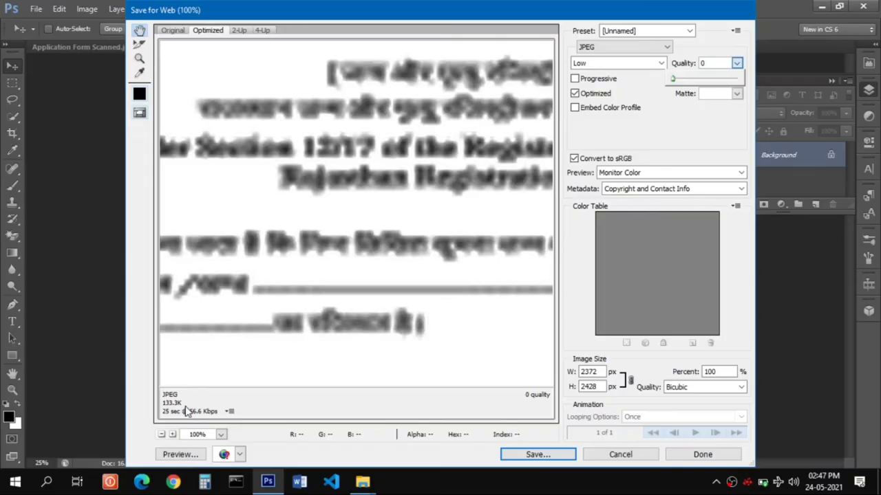
{"action": "left_click", "coordinate": [619, 455]}
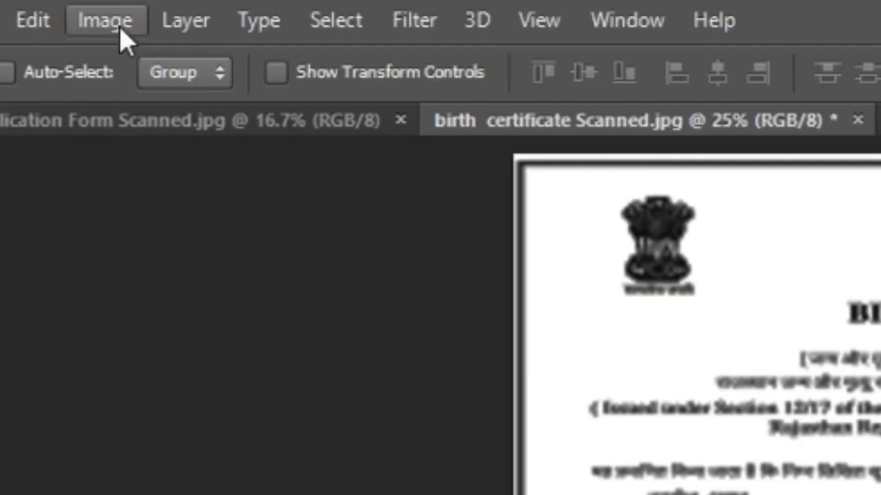
Change the certificate's resolution from 300 to 72 ppi in Image Size, resampling to 569 × 583 pixels
{"action": "left_click", "coordinate": [89, 10]}
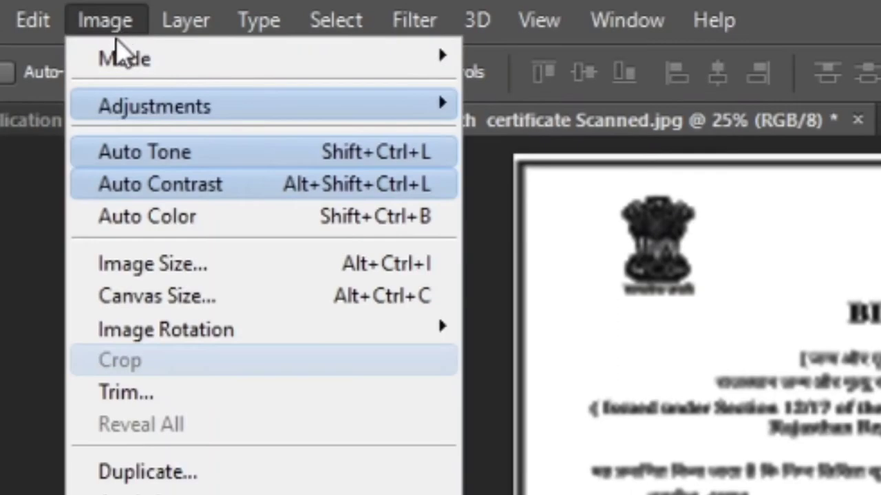
{"action": "left_click", "coordinate": [144, 268]}
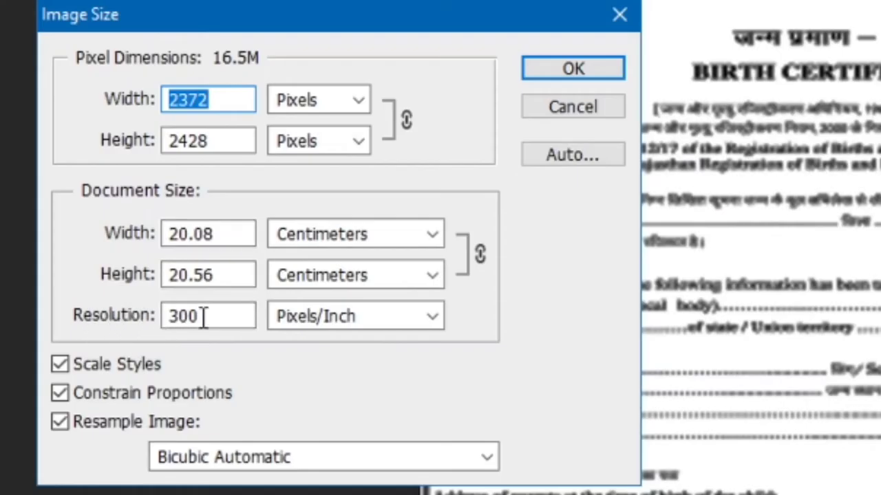
{"action": "left_click", "coordinate": [215, 315]}
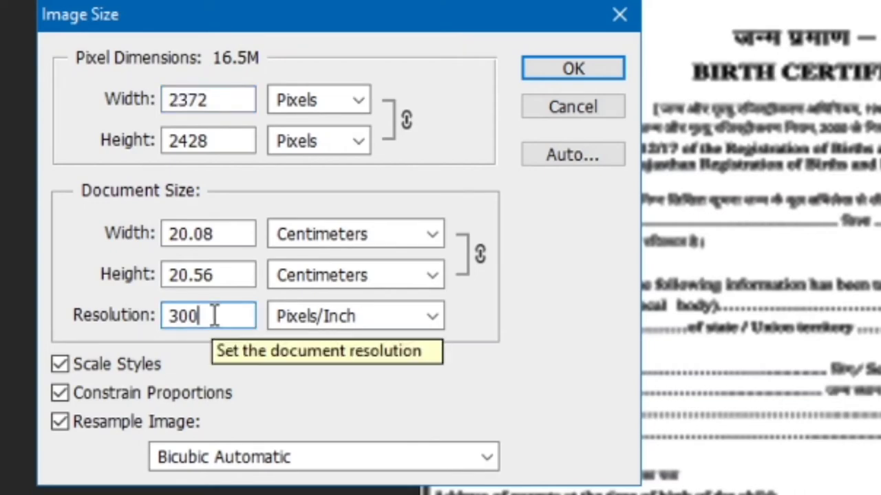
{"action": "left_click_drag", "start_coordinate": [215, 315], "coordinate": [164, 315]}
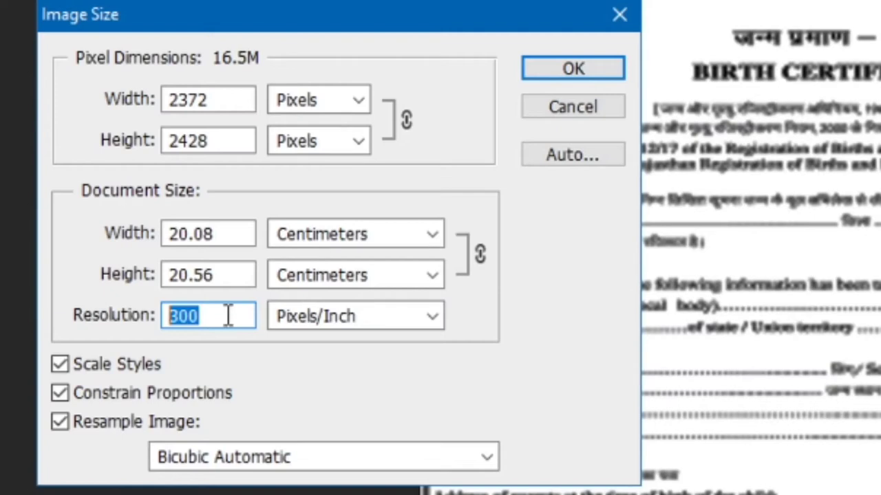
{"action": "type", "text": "72"}
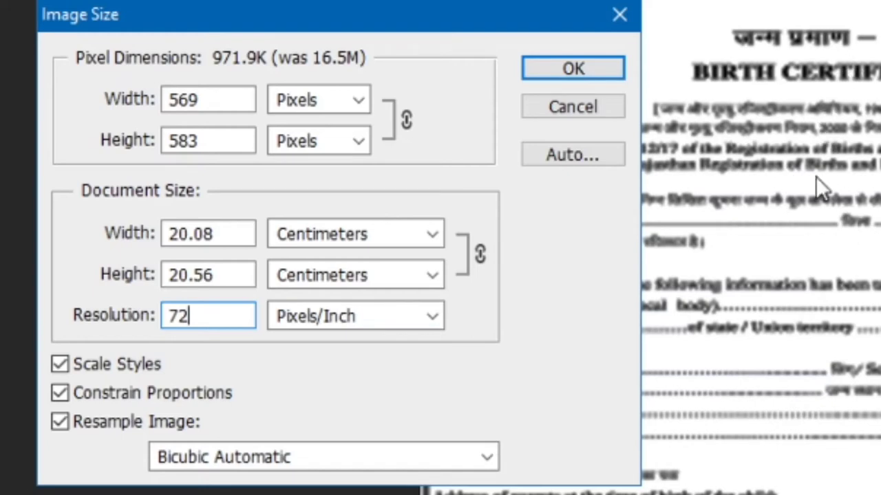
{"action": "left_click", "coordinate": [593, 66]}
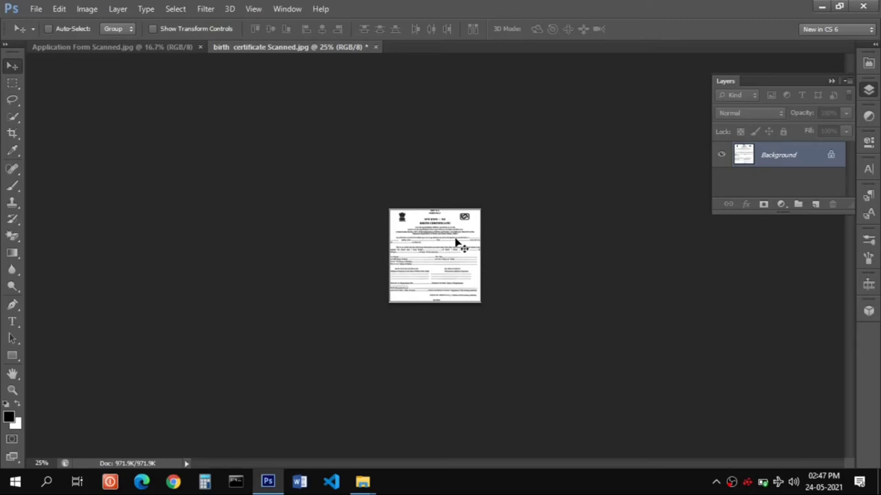
View the certificate at 100% and set Save for Web to JPEG Very High at quality 86
{"action": "key", "text": "ctrl+plus"}
{"action": "key", "text": "ctrl+plus"}
{"action": "key", "text": "ctrl+plus"}
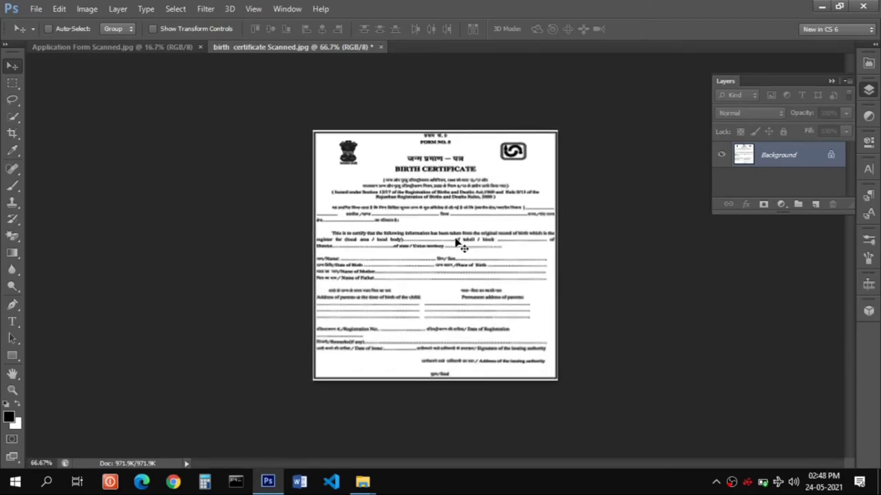
{"action": "key", "text": "ctrl+plus"}
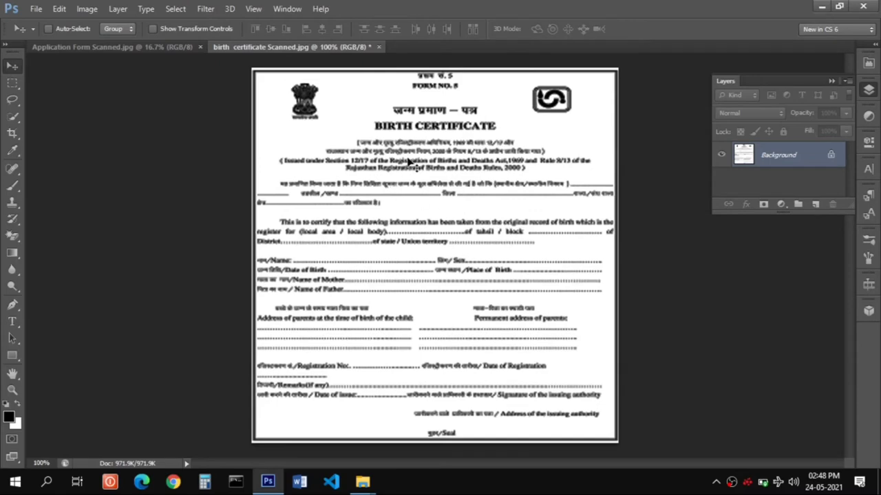
{"action": "left_click", "coordinate": [33, 9]}
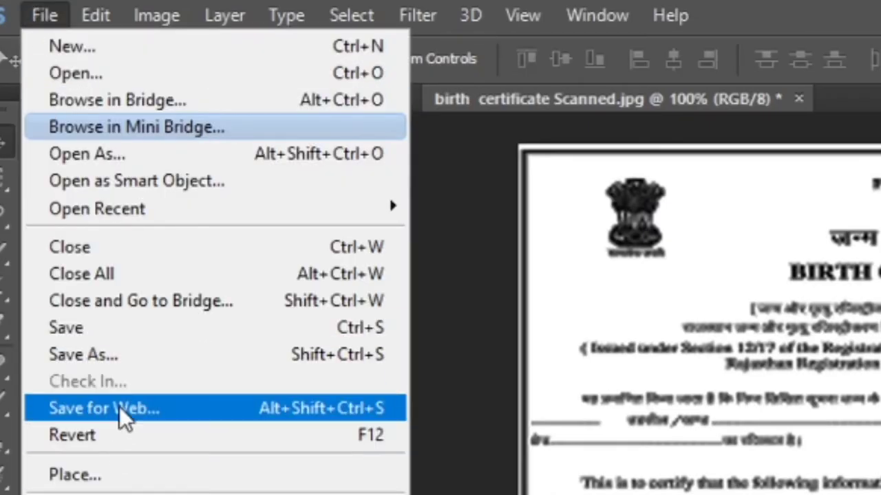
{"action": "left_click", "coordinate": [120, 410]}
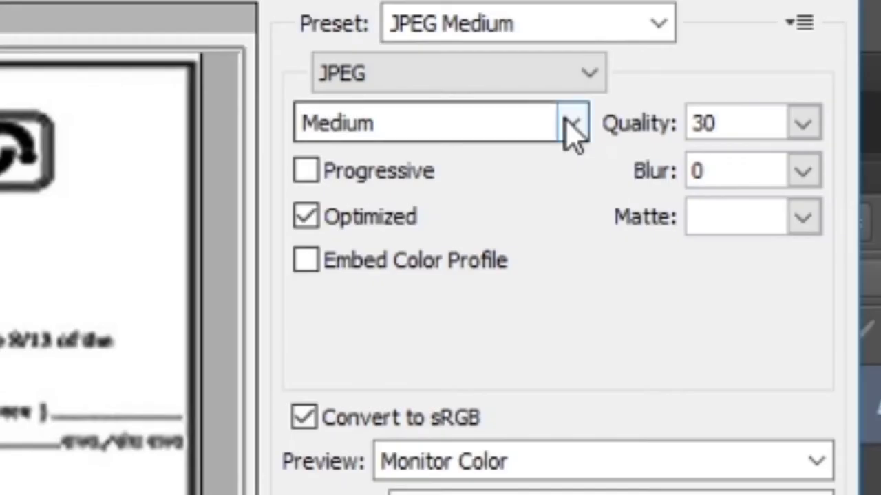
{"action": "left_click", "coordinate": [661, 64]}
{"action": "left_click", "coordinate": [372, 291]}
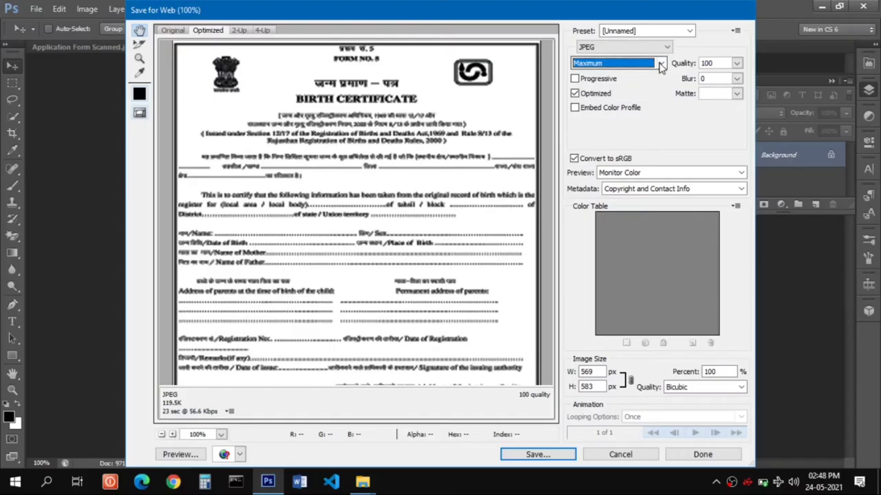
{"action": "left_click", "coordinate": [661, 64]}
{"action": "left_click", "coordinate": [595, 107]}
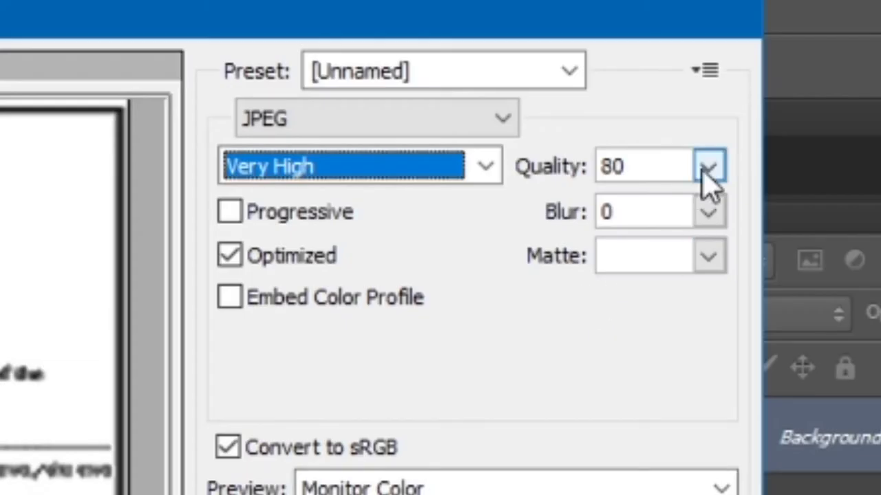
{"action": "left_click", "coordinate": [736, 63]}
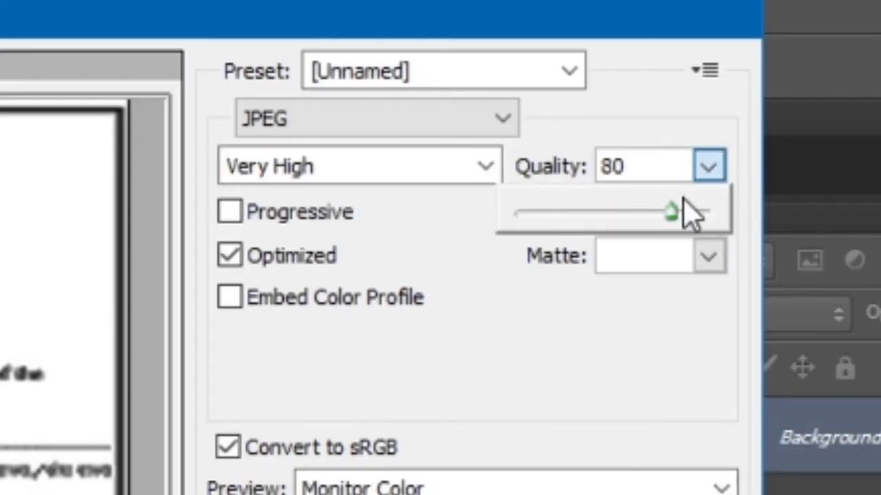
{"action": "left_click_drag", "start_coordinate": [672, 211], "coordinate": [687, 213]}
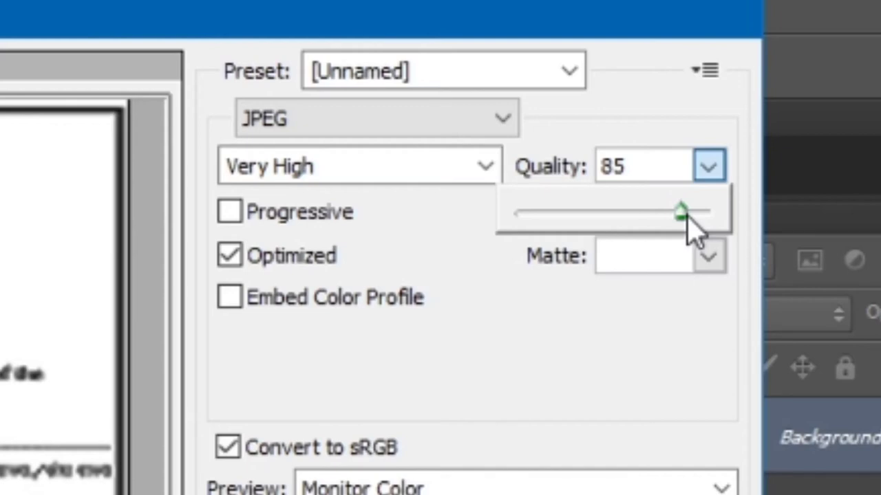
{"action": "left_click_drag", "start_coordinate": [691, 227], "coordinate": [694, 228]}
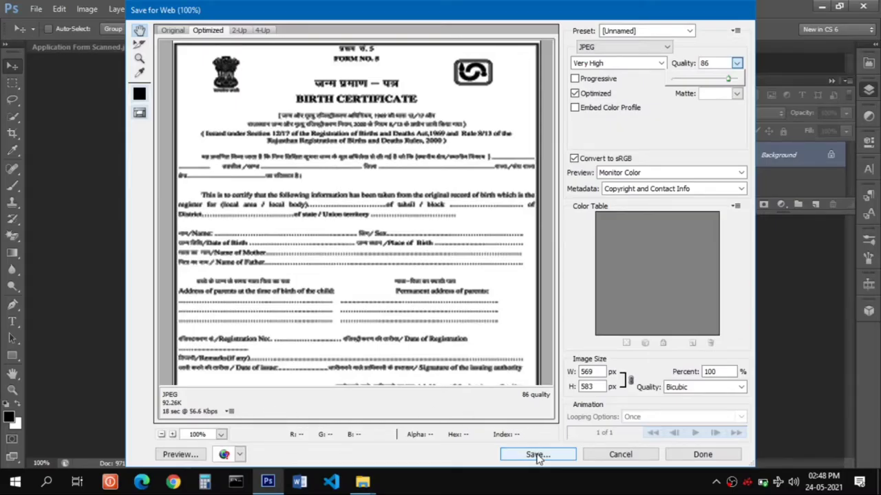
Save the optimized JPEG under the name 'reduced certificate'
{"action": "left_click", "coordinate": [537, 455]}
{"action": "type", "text": "red"}
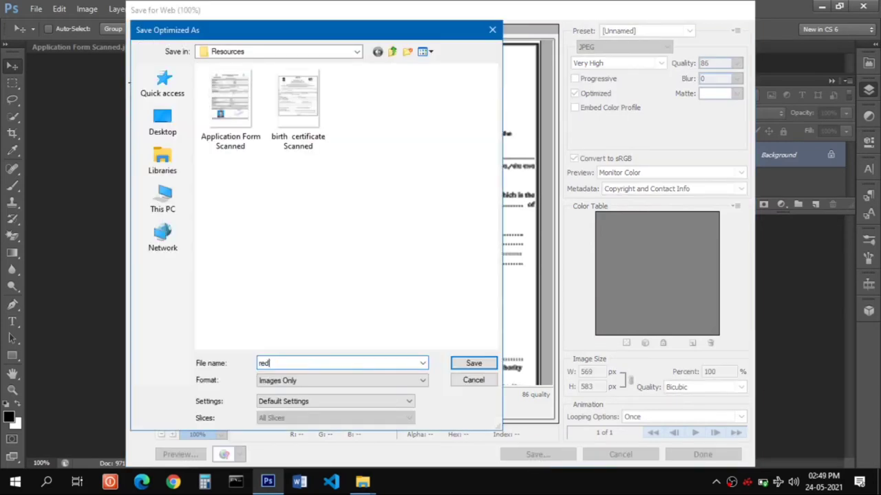
{"action": "type", "text": "uced certificate"}
{"action": "key", "text": "Return"}
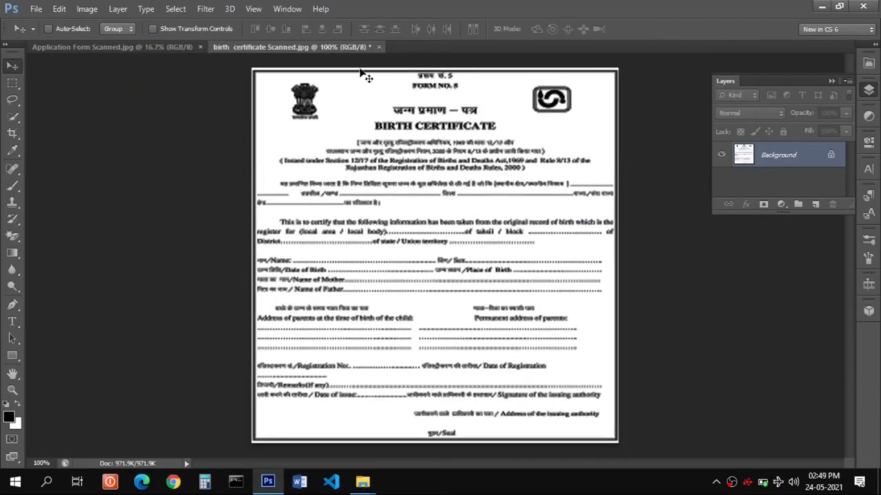
Close the birth certificate document without saving changes to the original scan
{"action": "left_click", "coordinate": [378, 46]}
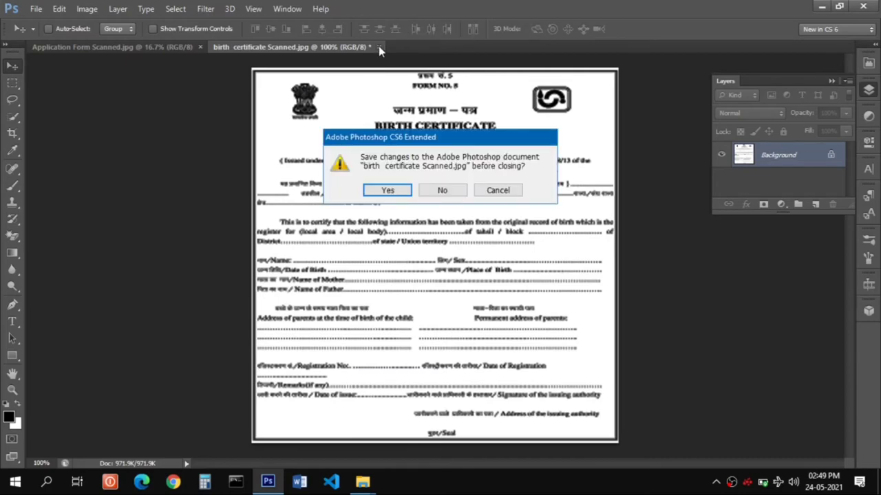
{"action": "left_click", "coordinate": [443, 192]}
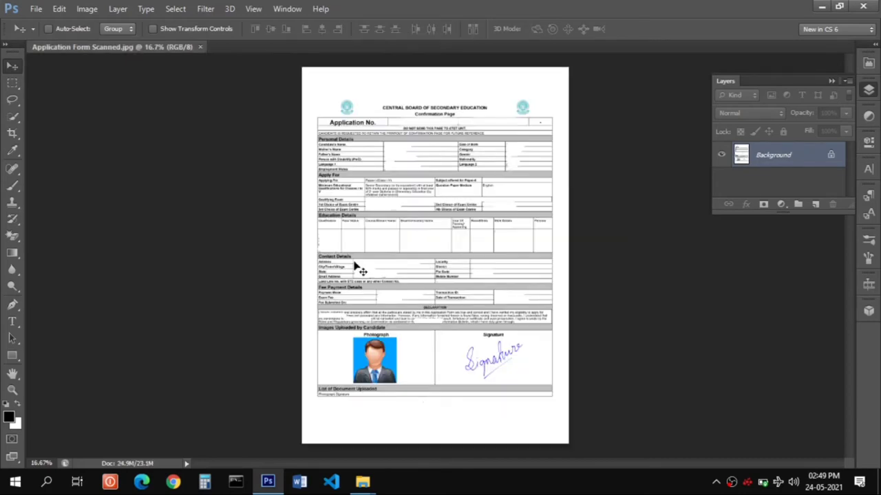
{"action": "left_click", "coordinate": [369, 481]}
Compare file sizes in the Resources folder and open reduced-certificate.jpg (569 × 583, 93.1 KB)
{"action": "left_click", "coordinate": [407, 428]}
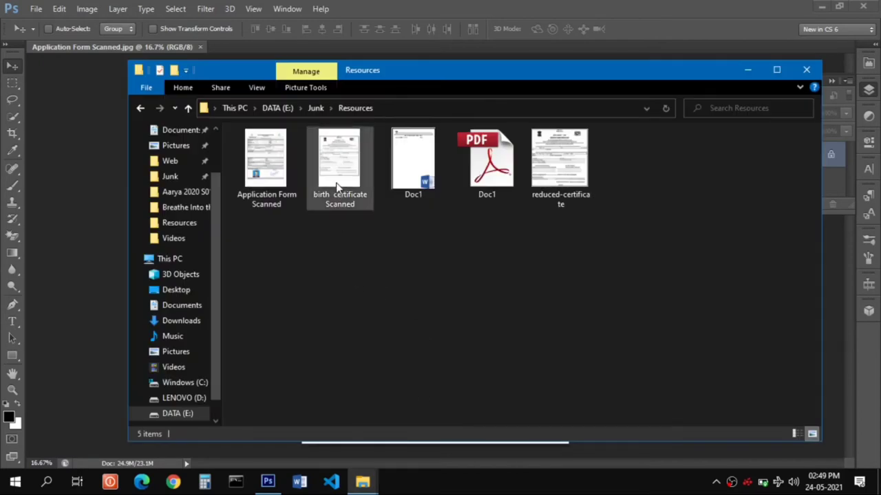
{"action": "mouse_move", "coordinate": [337, 187]}
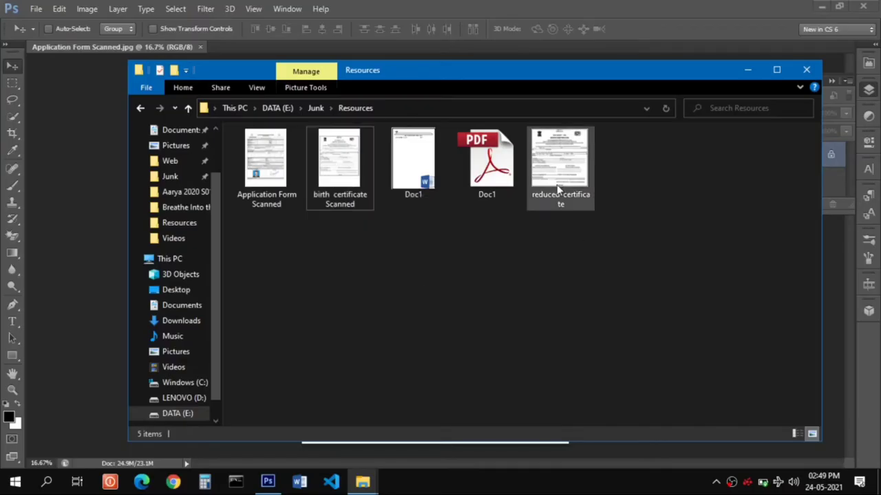
{"action": "mouse_move", "coordinate": [558, 185]}
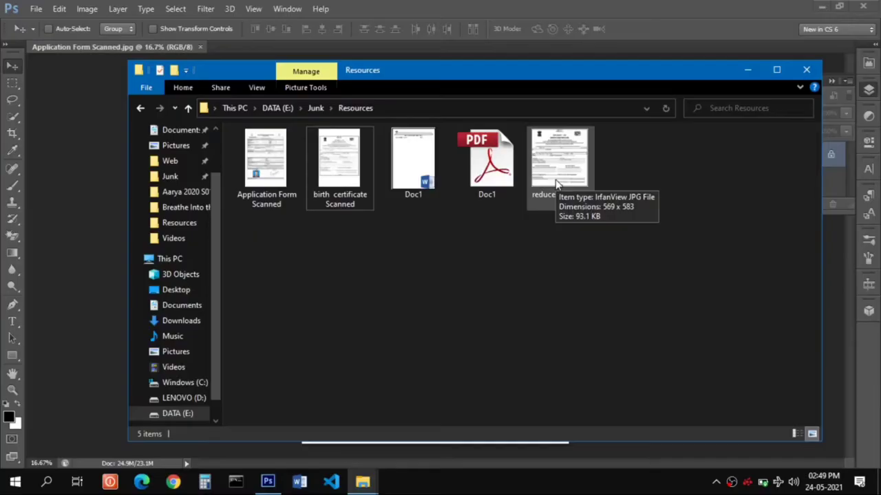
{"action": "left_click", "coordinate": [441, 233]}
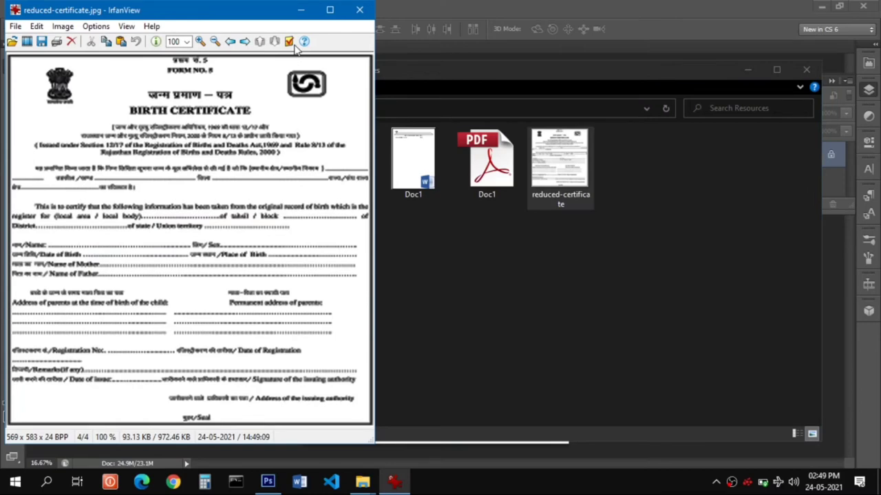
View the original 2480 × 3508 certificate scan, then return to the application form in Photoshop
{"action": "left_click", "coordinate": [358, 10]}
{"action": "double_click", "coordinate": [333, 165]}
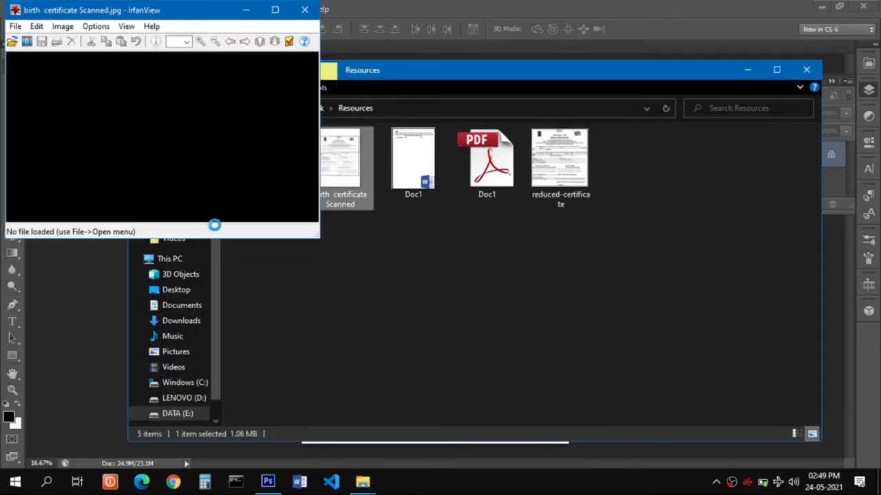
{"action": "left_click", "coordinate": [298, 9]}
{"action": "left_click", "coordinate": [66, 197]}
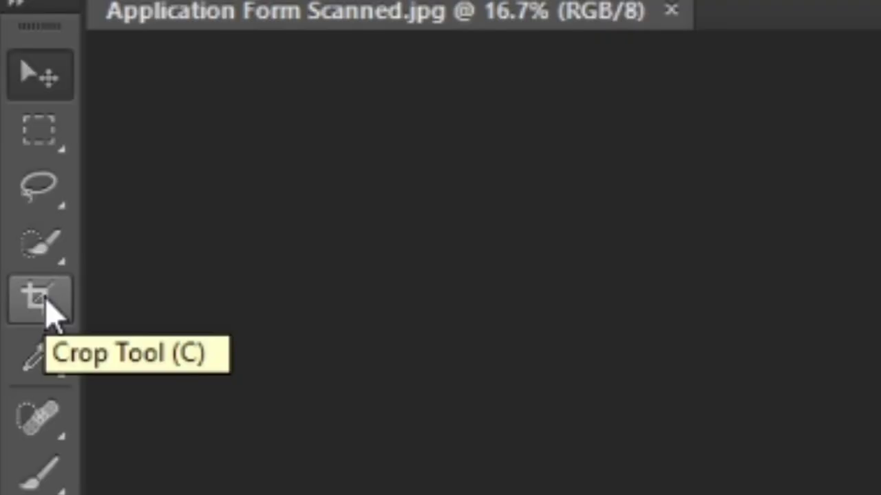
Crop Application Form Scanned.jpg down to just the candidate's photograph
{"action": "left_click", "coordinate": [13, 134]}
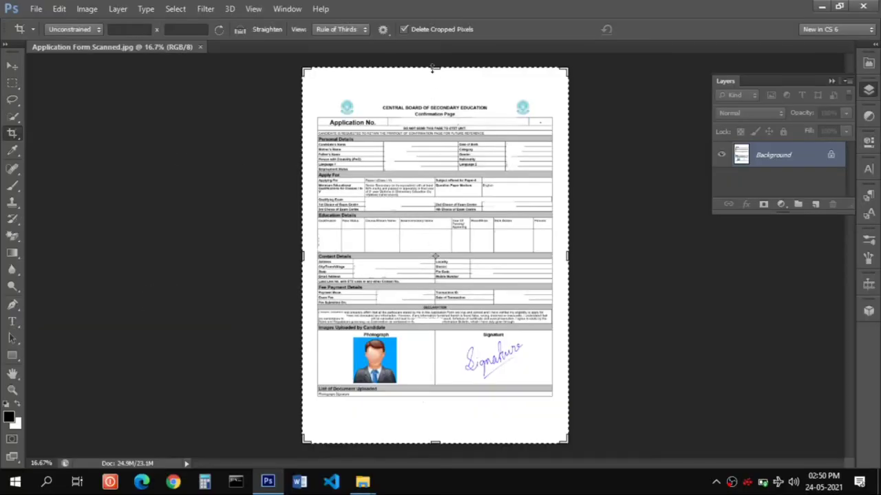
{"action": "left_click_drag", "start_coordinate": [434, 67], "coordinate": [429, 201]}
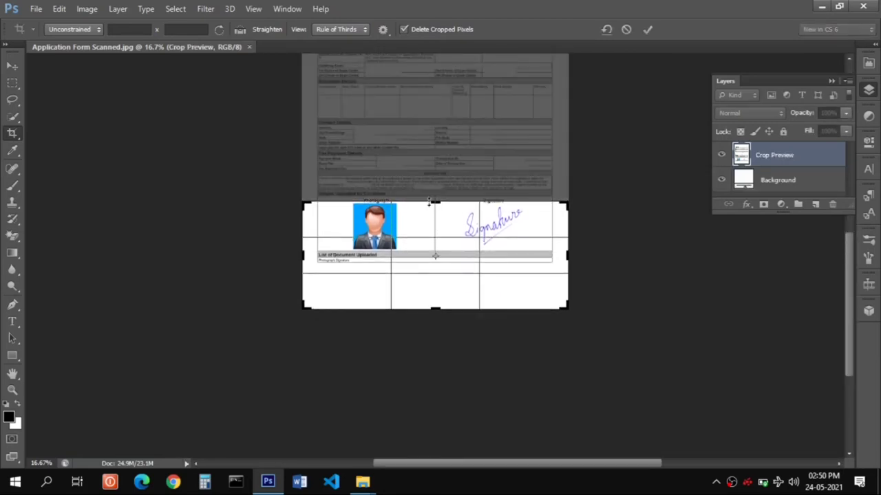
{"action": "key", "text": "ctrl+plus"}
{"action": "key", "text": "ctrl+plus"}
{"action": "key", "text": "ctrl+plus"}
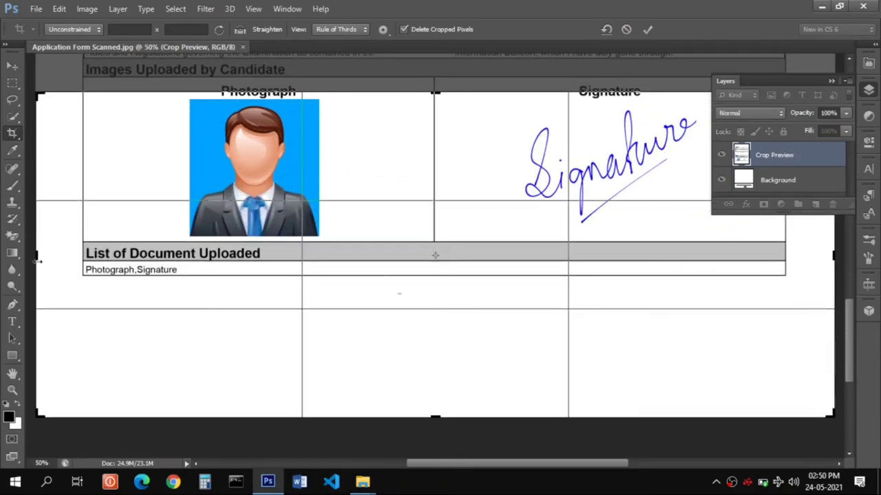
{"action": "left_click_drag", "start_coordinate": [36, 255], "coordinate": [116, 256]}
{"action": "left_click_drag", "start_coordinate": [434, 94], "coordinate": [435, 92]}
{"action": "left_click_drag", "start_coordinate": [349, 414], "coordinate": [422, 321]}
{"action": "left_click_drag", "start_coordinate": [756, 255], "coordinate": [489, 275]}
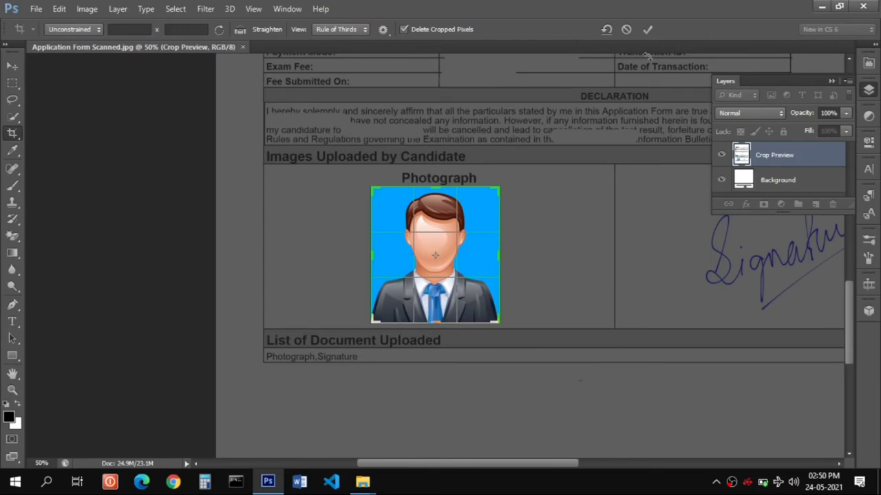
{"action": "left_click", "coordinate": [648, 28]}
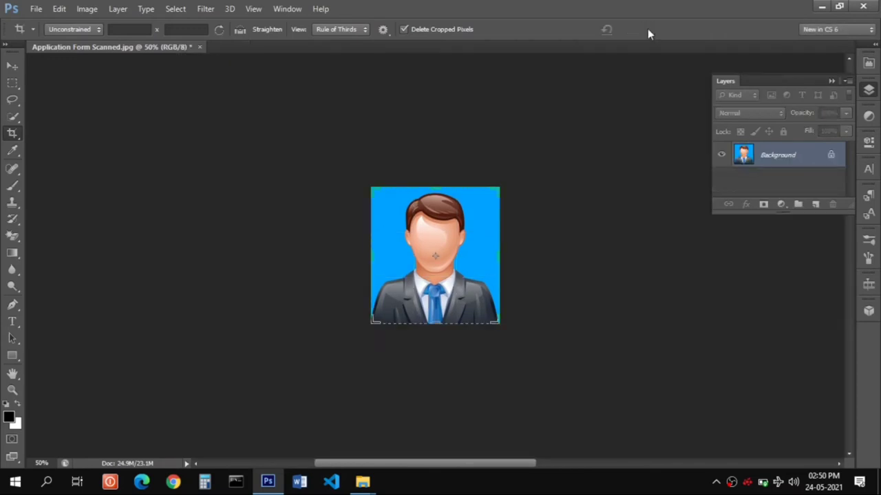
Return to the Move tool and bring up File > Save for Web for the cropped photo
{"action": "left_click", "coordinate": [12, 65]}
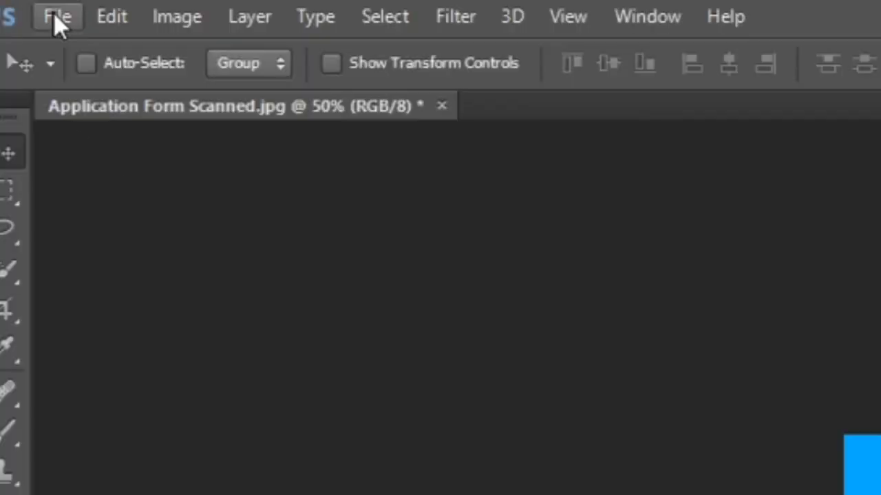
{"action": "left_click", "coordinate": [36, 9]}
{"action": "left_click", "coordinate": [73, 440]}
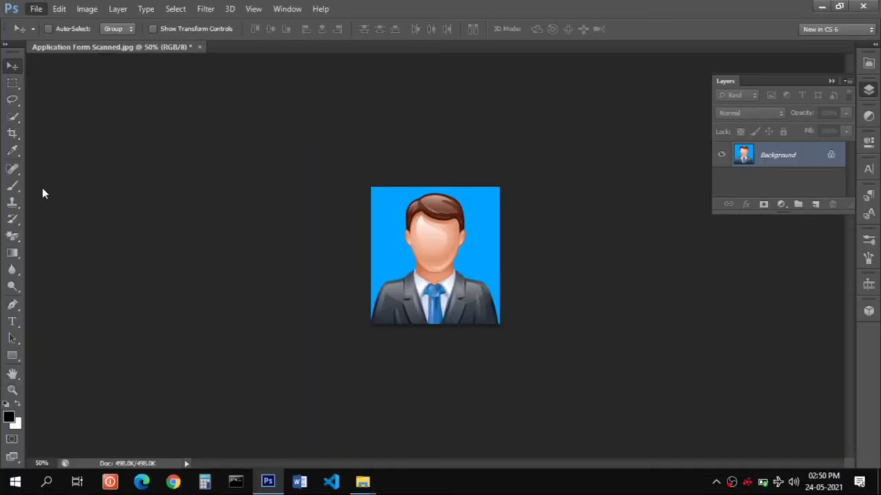
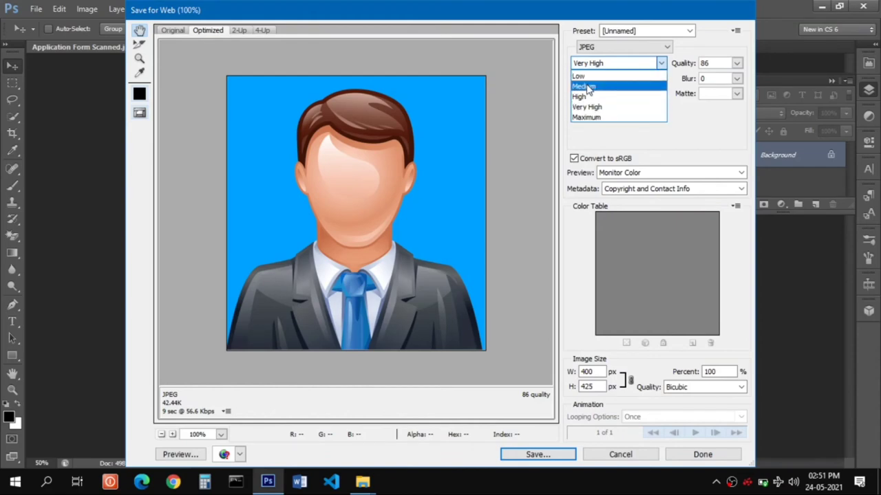
Compare the Medium, Low, Very High and Maximum JPEG presets and settle on Very High
{"action": "left_click", "coordinate": [587, 86]}
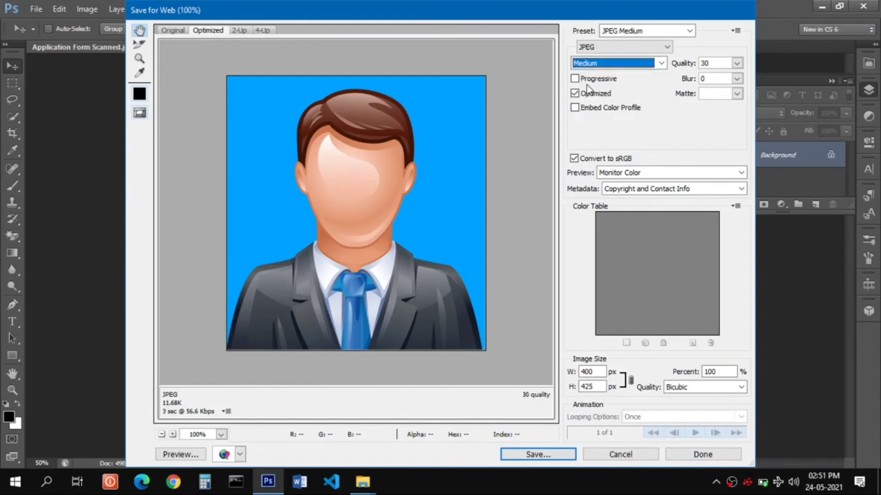
{"action": "left_click", "coordinate": [661, 63]}
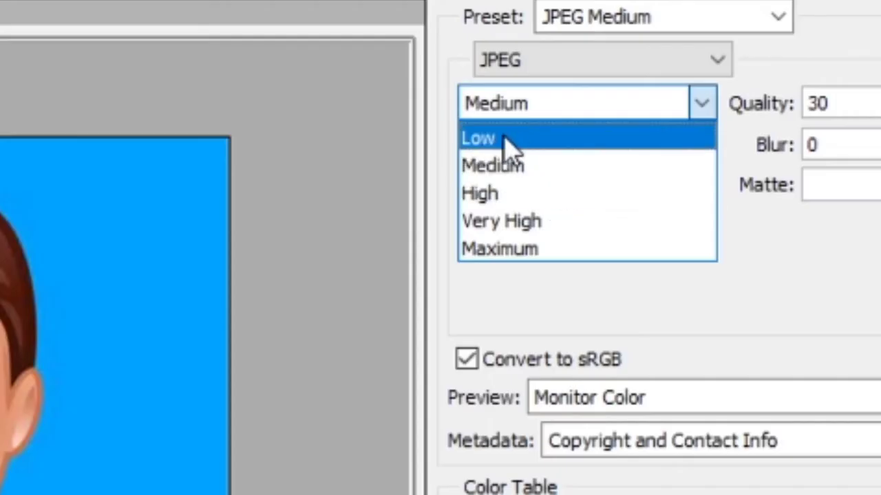
{"action": "left_click", "coordinate": [585, 75]}
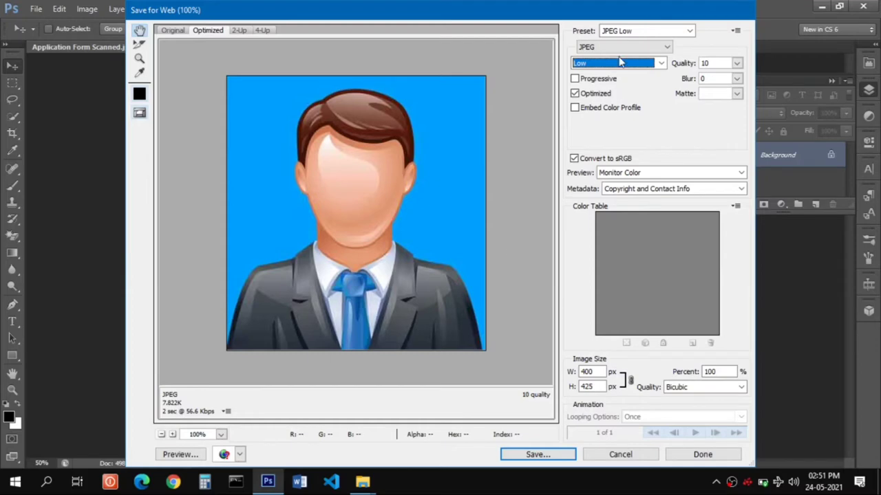
{"action": "left_click", "coordinate": [609, 63]}
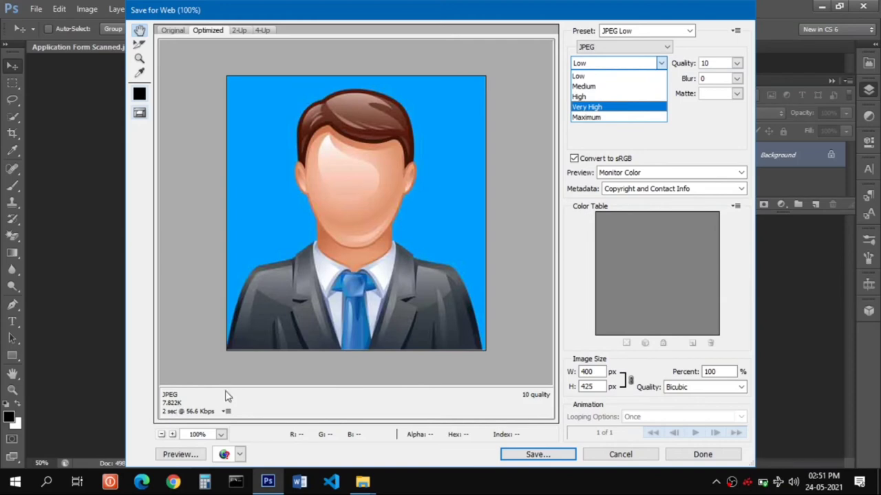
{"action": "left_click", "coordinate": [593, 106]}
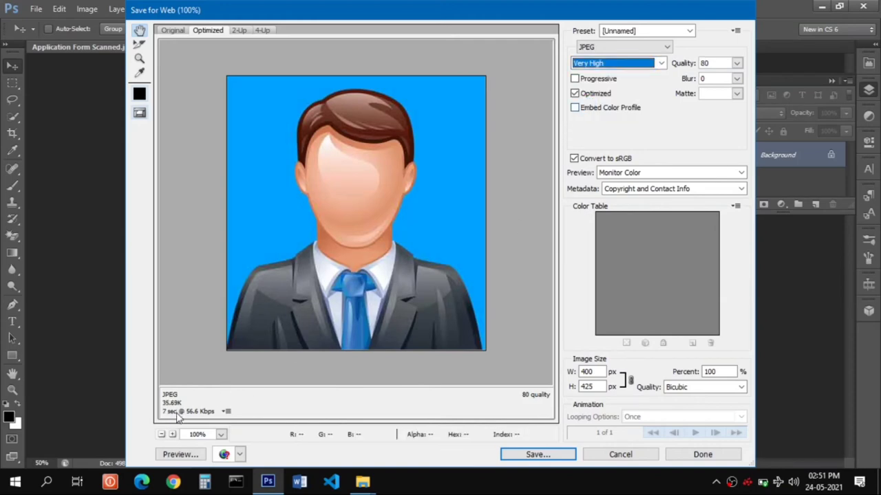
{"action": "left_click", "coordinate": [655, 63]}
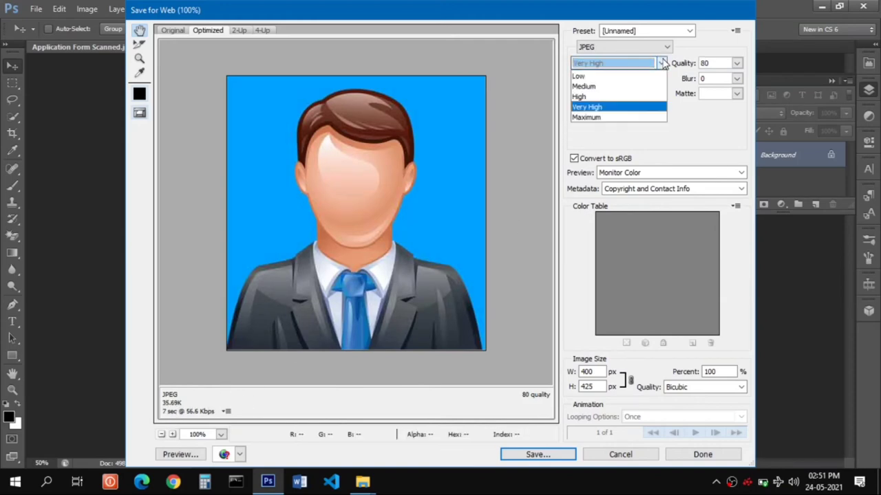
{"action": "left_click", "coordinate": [593, 118]}
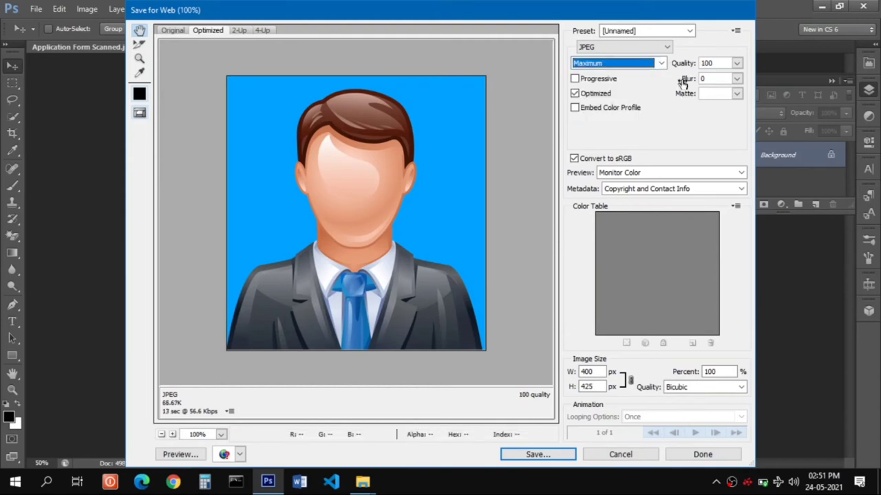
{"action": "left_click", "coordinate": [661, 64]}
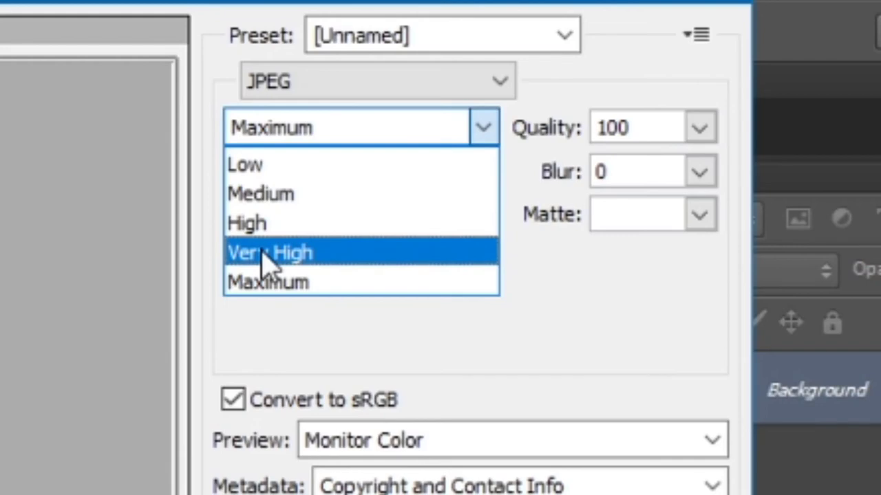
{"action": "left_click", "coordinate": [270, 253]}
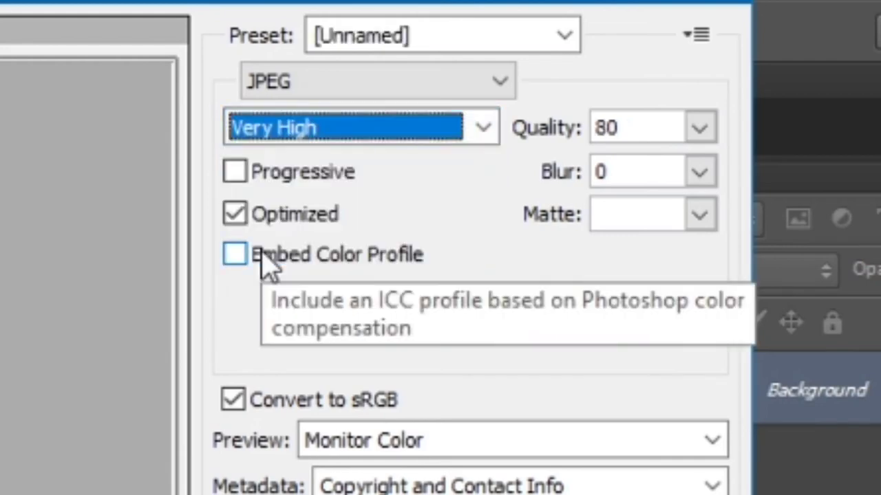
Raise the JPEG quality to 84 (about 40.5K) and start saving the portrait
{"action": "left_click", "coordinate": [705, 124]}
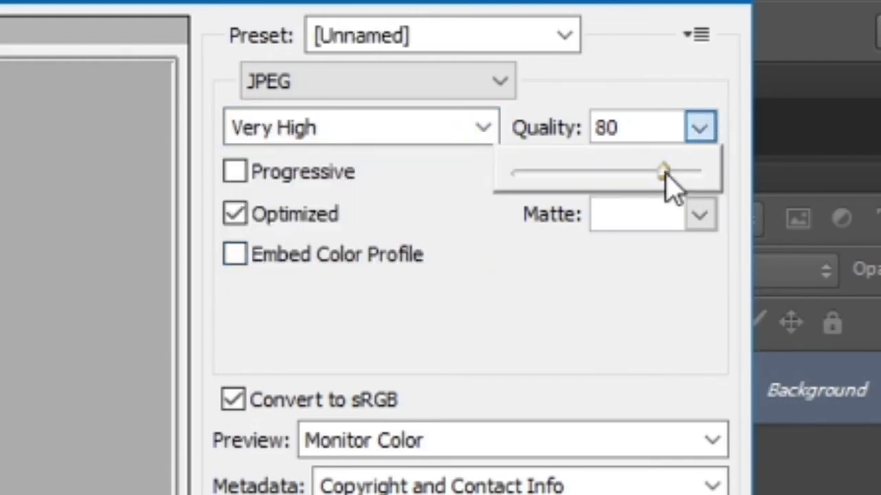
{"action": "left_click_drag", "start_coordinate": [665, 172], "coordinate": [671, 172]}
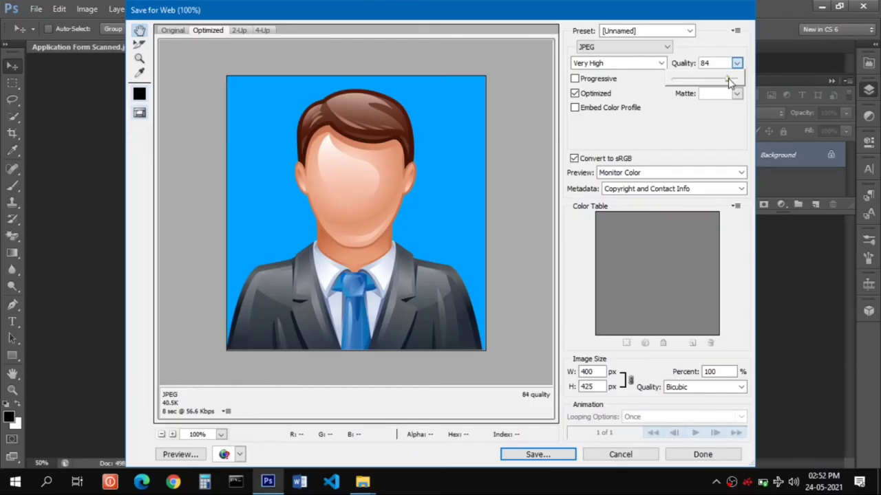
{"action": "left_click", "coordinate": [698, 123]}
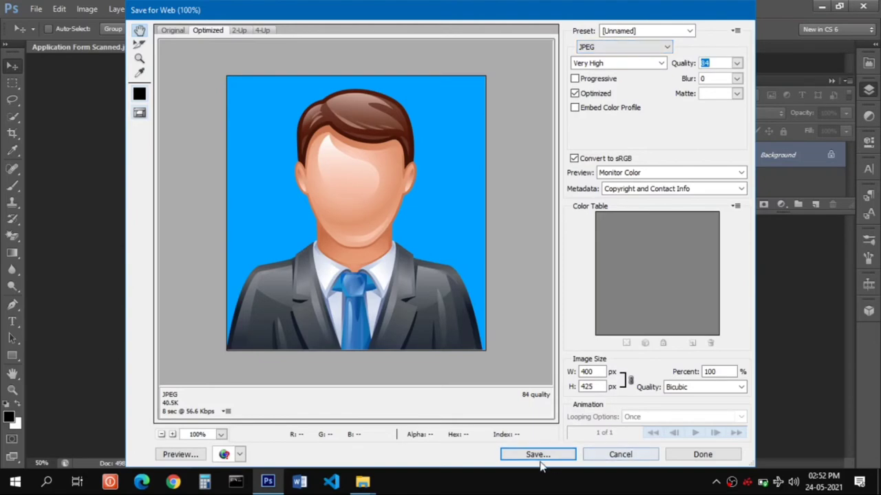
{"action": "left_click", "coordinate": [536, 455]}
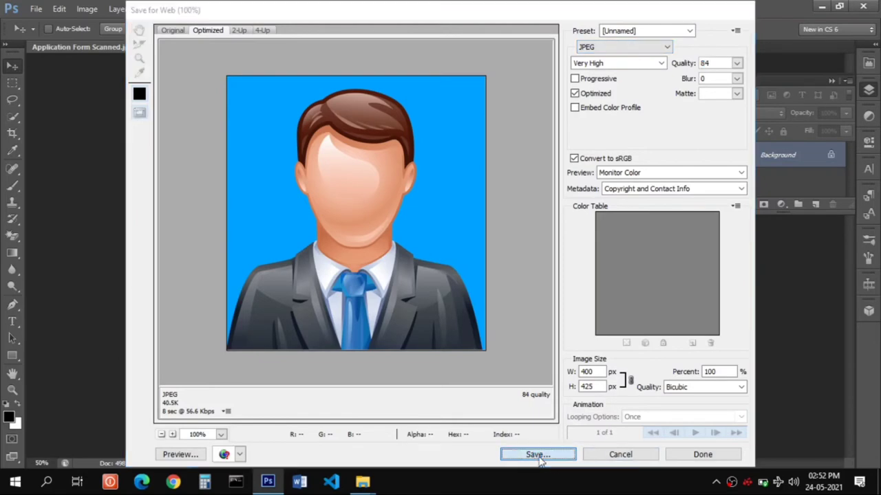
Save the portrait as reduced1, then undo the crop back to the full scanned form
{"action": "type", "text": "reduced1"}
{"action": "key", "text": "Return"}
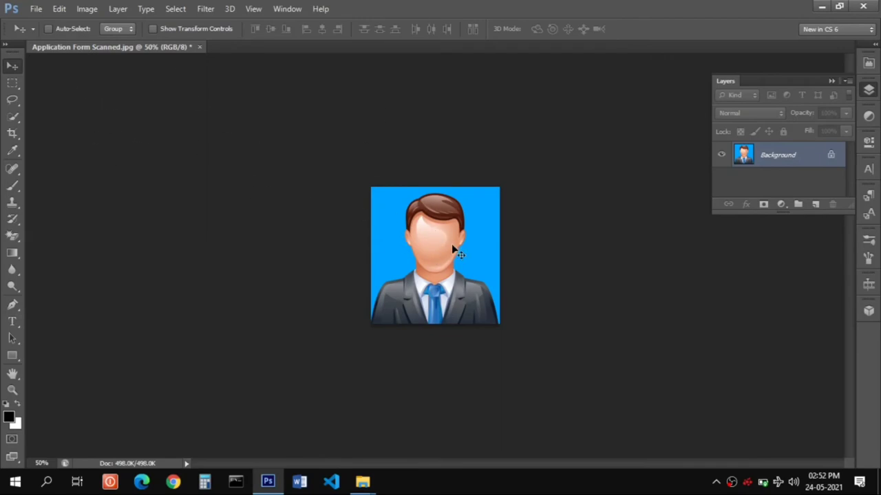
{"action": "key", "text": "ctrl+alt+z"}
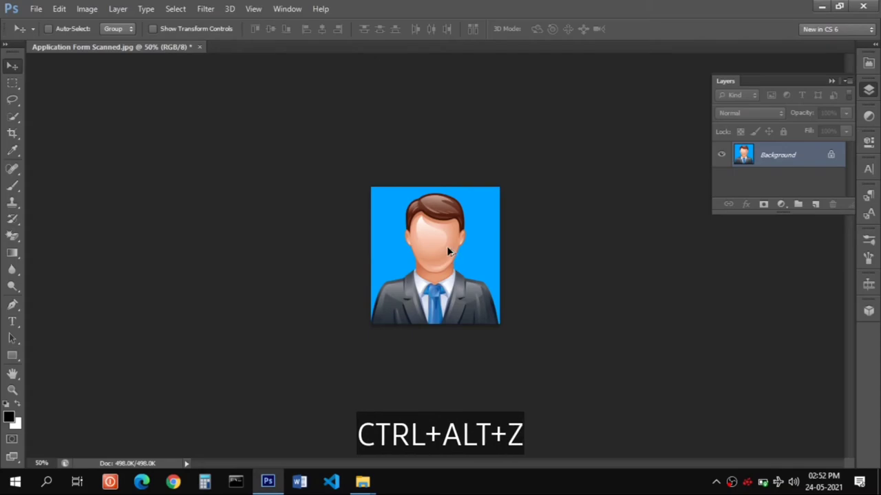
{"action": "key", "text": "ctrl+alt+z"}
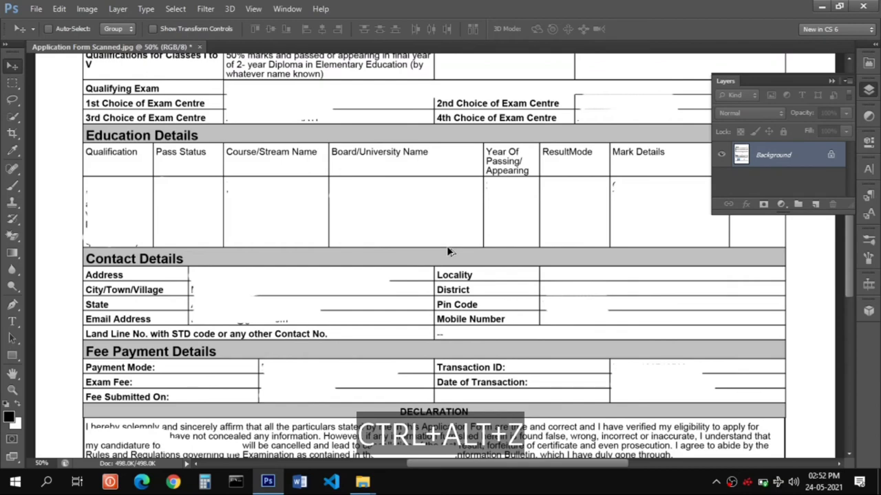
{"action": "scroll", "coordinate": [447, 244], "scroll_direction": "down", "scroll_amount": 5}
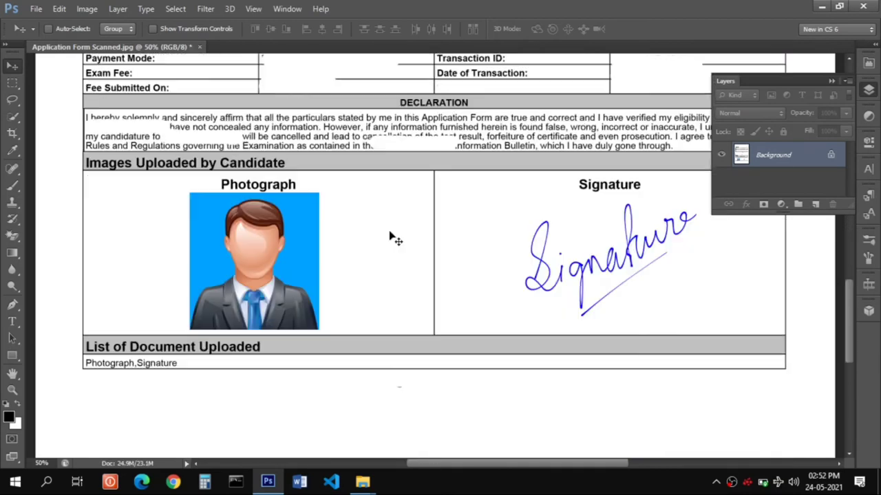
{"action": "left_click", "coordinate": [13, 134]}
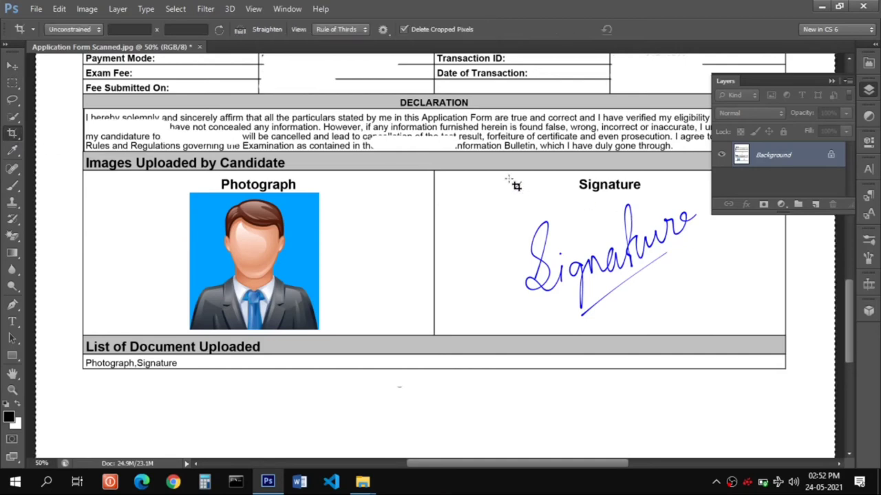
Crop tightly around the blue signature, rotating the form 17° so it sits level
{"action": "mouse_move", "coordinate": [484, 192]}
{"action": "left_mouse_down"}
{"action": "mouse_move", "coordinate": [585, 233]}
{"action": "mouse_move", "coordinate": [739, 329]}
{"action": "left_mouse_up"}
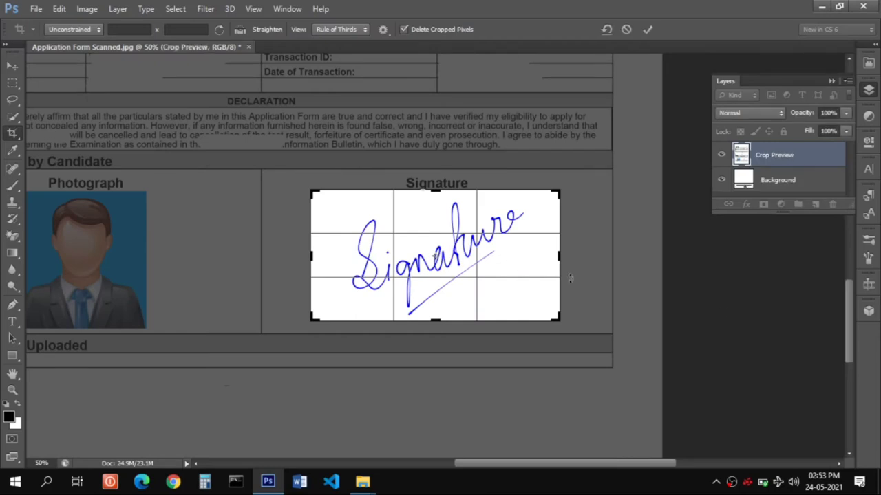
{"action": "left_click_drag", "start_coordinate": [434, 195], "coordinate": [434, 195]}
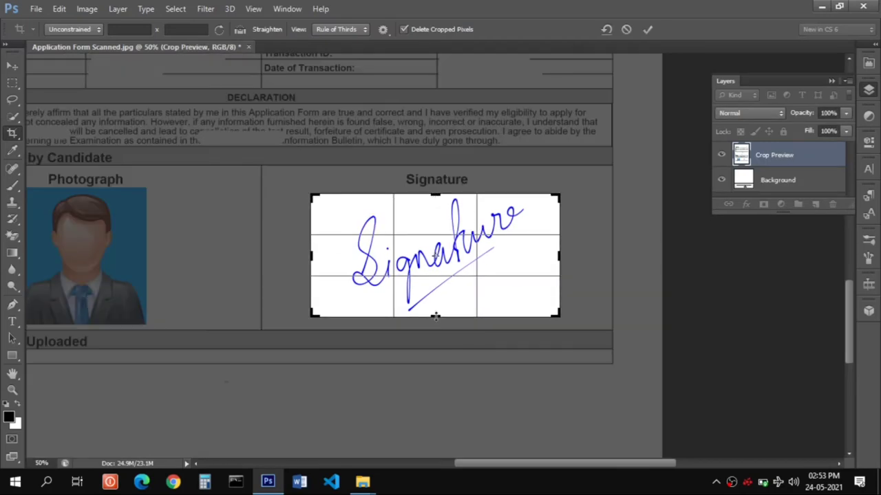
{"action": "left_click_drag", "start_coordinate": [314, 253], "coordinate": [333, 255]}
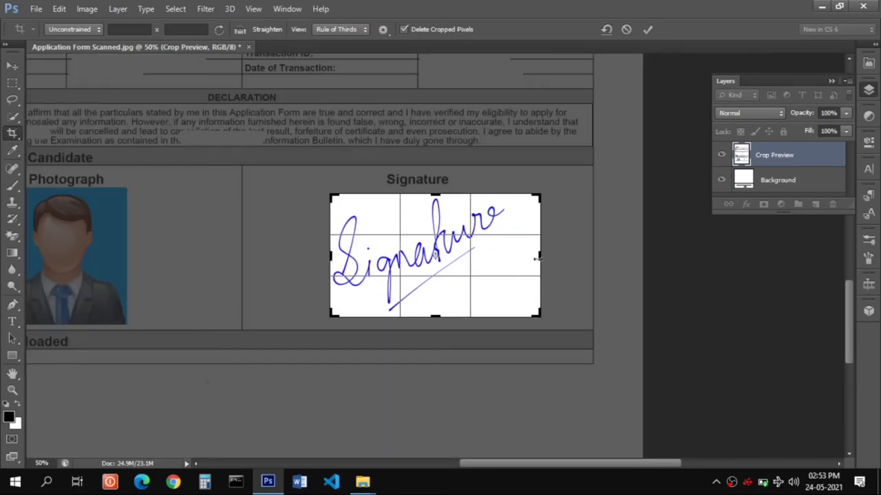
{"action": "left_click_drag", "start_coordinate": [540, 254], "coordinate": [521, 255]}
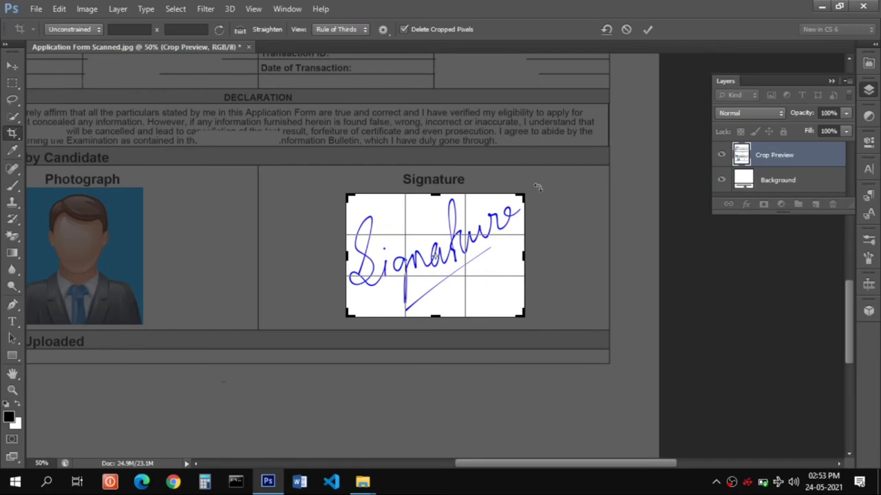
{"action": "left_click_drag", "start_coordinate": [537, 188], "coordinate": [560, 214]}
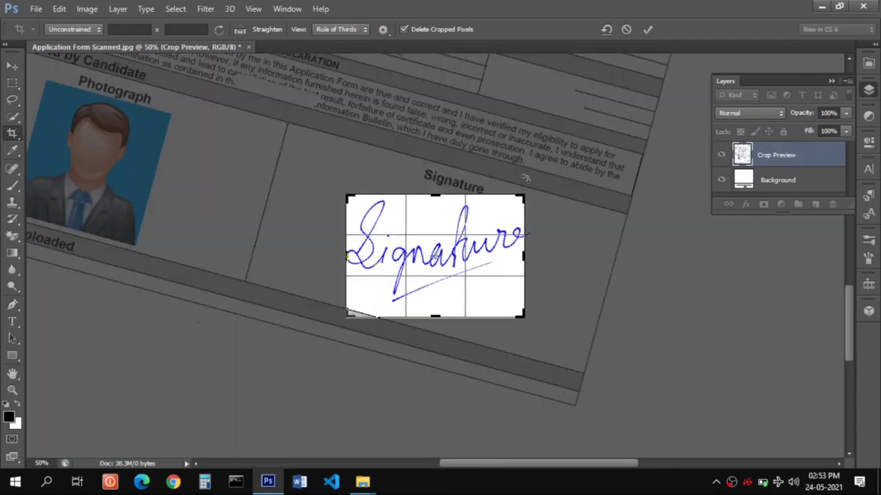
{"action": "left_click", "coordinate": [533, 196]}
{"action": "left_click_drag", "start_coordinate": [533, 197], "coordinate": [541, 194]}
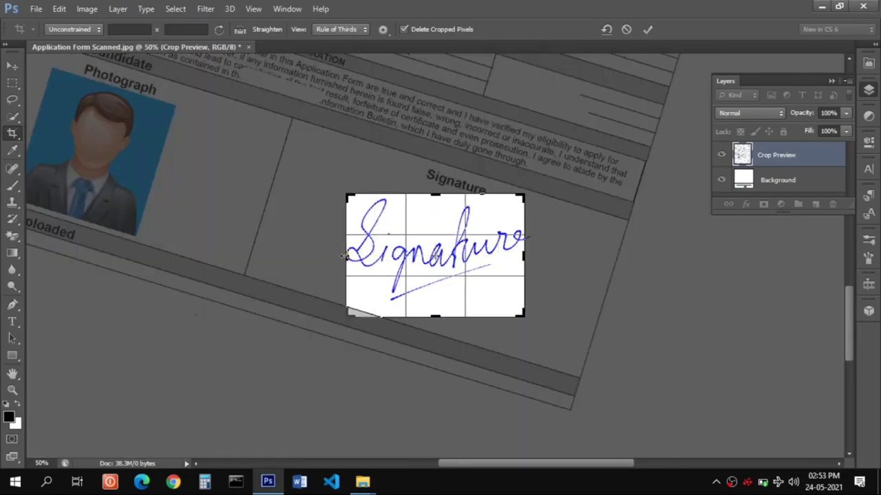
{"action": "left_click_drag", "start_coordinate": [342, 256], "coordinate": [344, 256]}
{"action": "left_click_drag", "start_coordinate": [526, 255], "coordinate": [510, 261]}
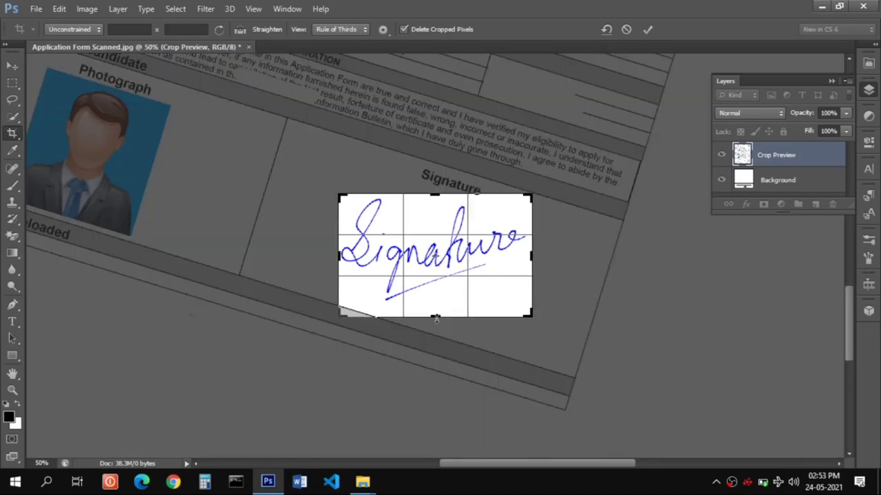
{"action": "left_click_drag", "start_coordinate": [436, 318], "coordinate": [435, 311]}
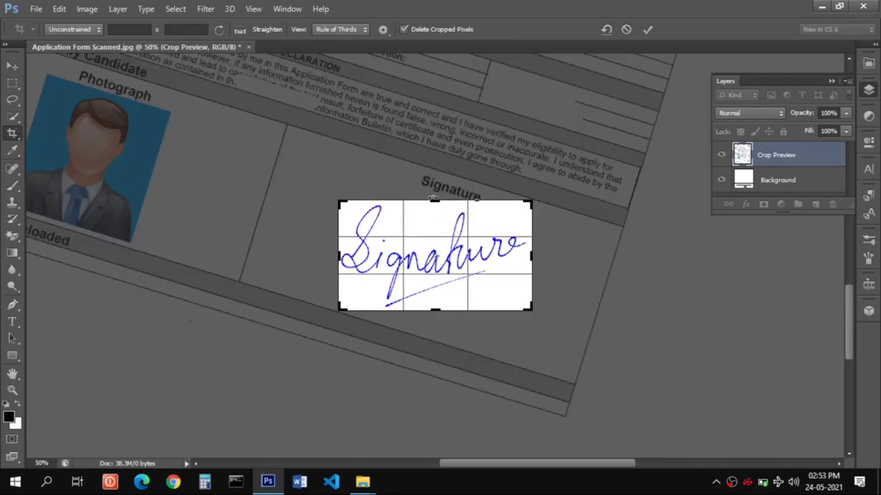
{"action": "left_click", "coordinate": [649, 30]}
Open Save for Web on the cropped signature, previewing JPEG quality 84 at 604×346 px
{"action": "left_click", "coordinate": [13, 66]}
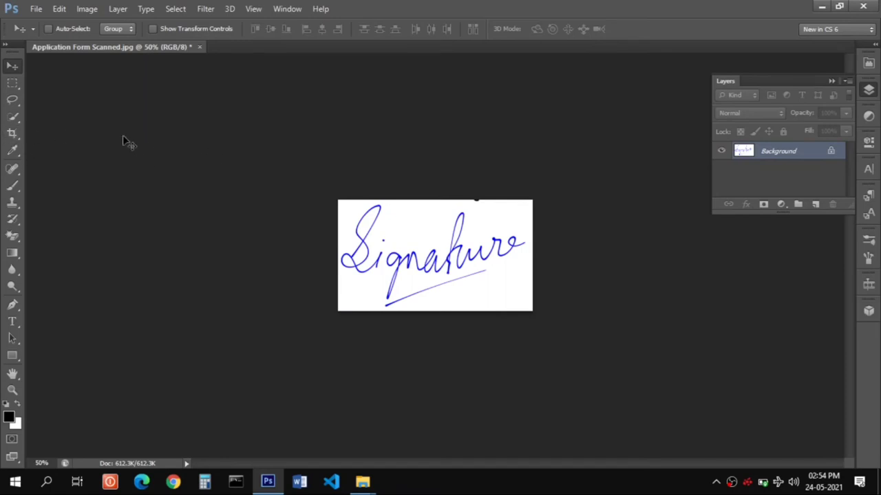
{"action": "left_click", "coordinate": [36, 9]}
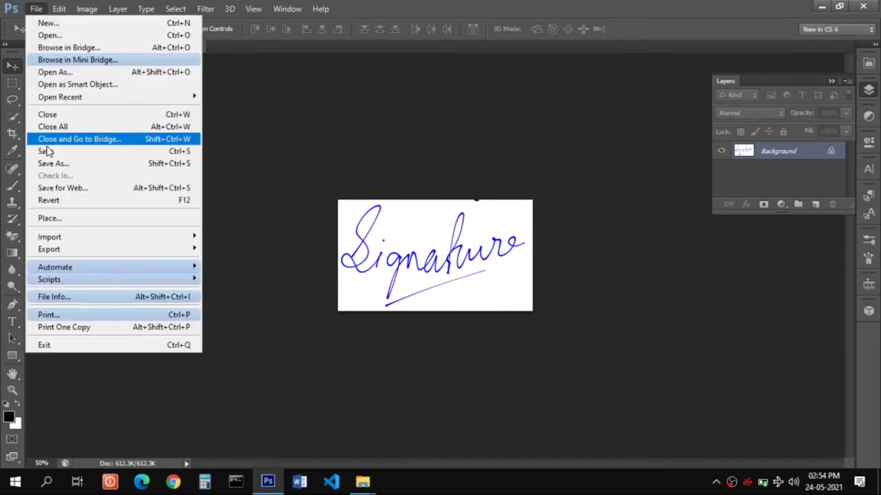
{"action": "left_click", "coordinate": [103, 189]}
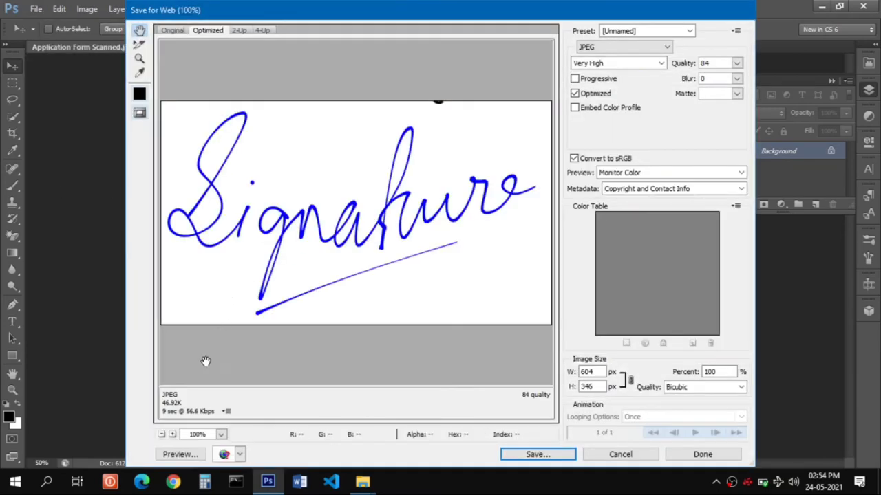
Switch the JPEG preset from Very High to Medium, then to Low (quality 10, about 11.46K)
{"action": "left_click", "coordinate": [660, 63]}
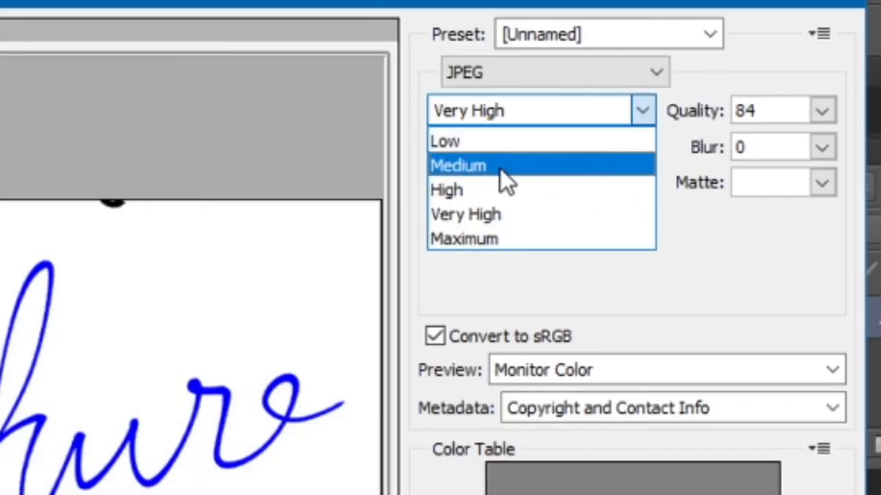
{"action": "left_click", "coordinate": [494, 165]}
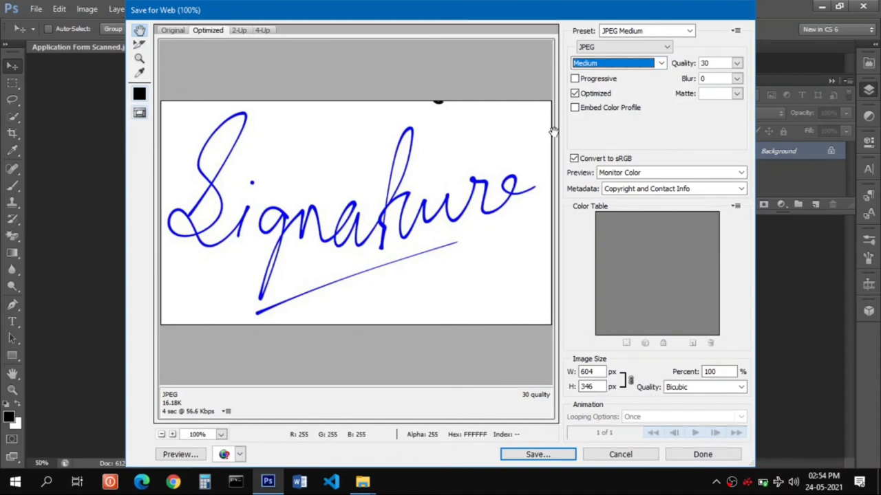
{"action": "left_click", "coordinate": [622, 62]}
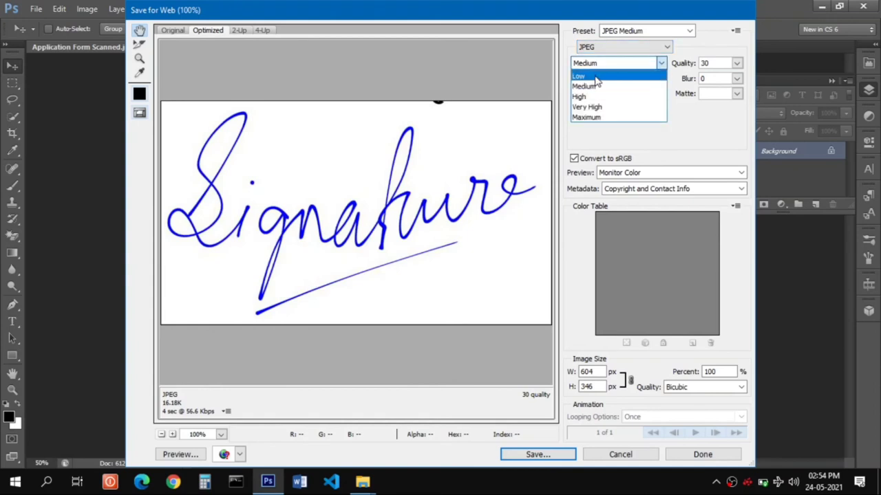
{"action": "left_click", "coordinate": [595, 76]}
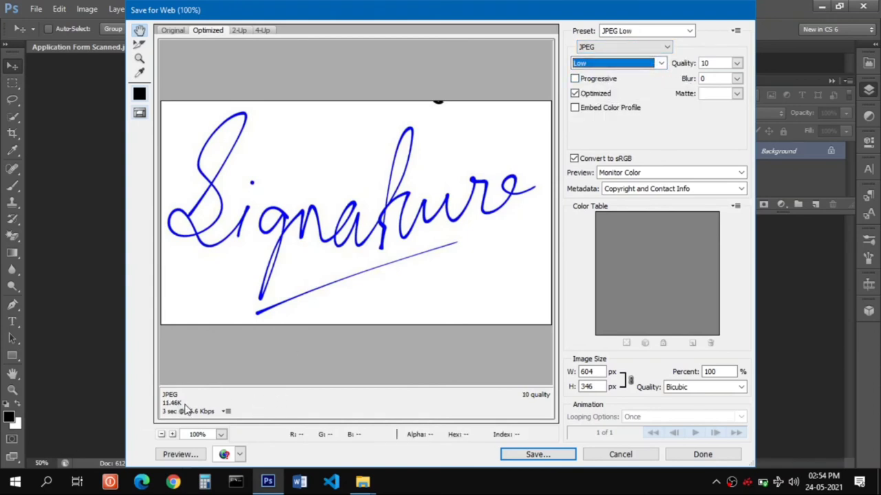
Cancel the export and reopen Save for Web for the signature
{"action": "left_click", "coordinate": [622, 453]}
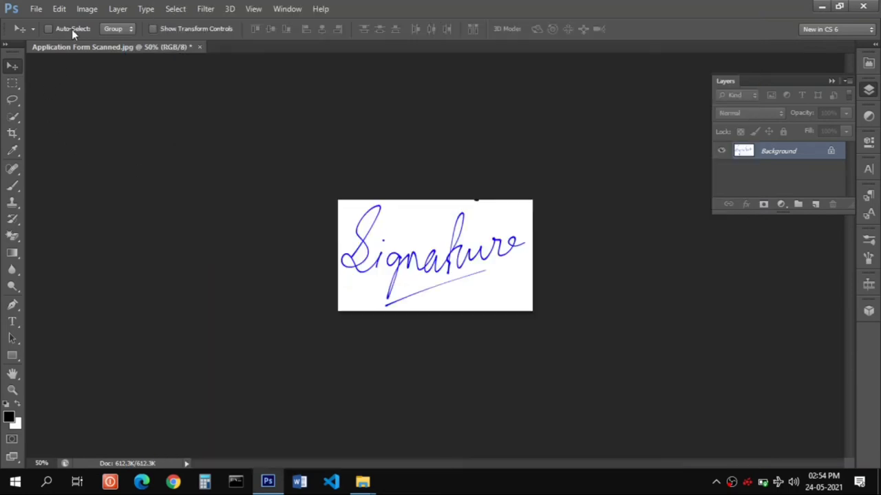
{"action": "left_click", "coordinate": [88, 9]}
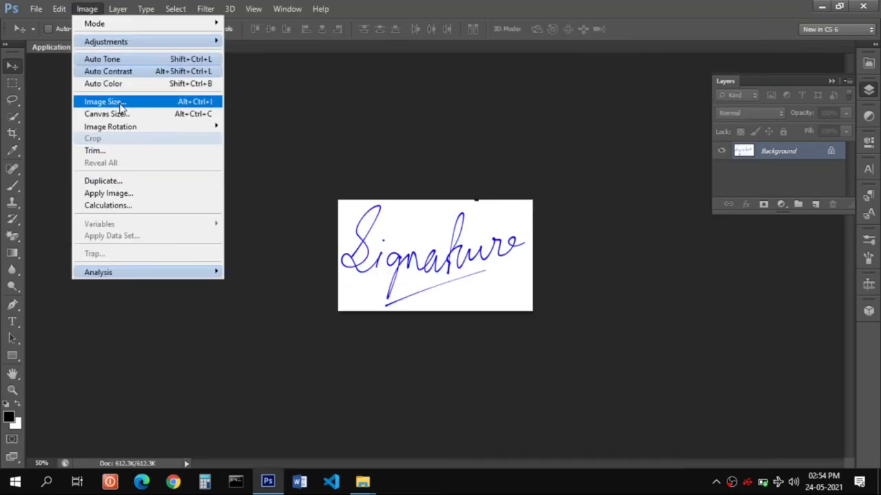
{"action": "mouse_move", "coordinate": [126, 132]}
{"action": "key", "text": "Escape"}
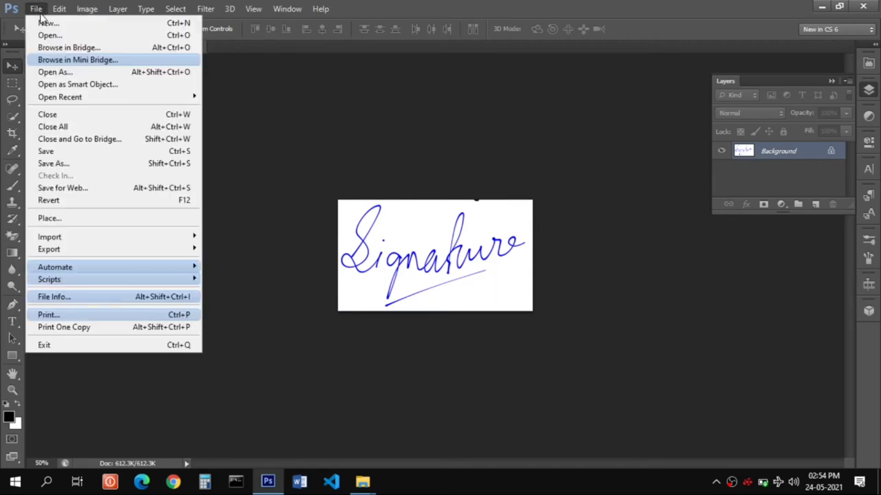
{"action": "left_click", "coordinate": [62, 191]}
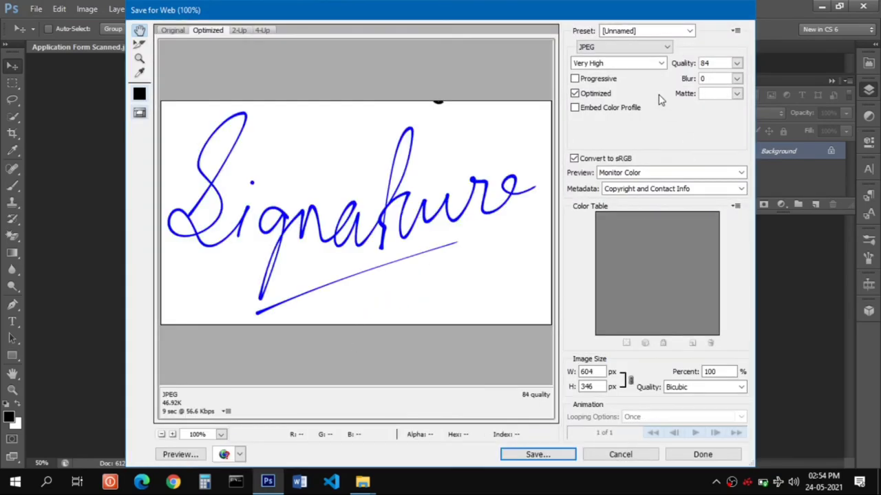
Save the signature as a Medium-quality JPEG named 'reduced sign'
{"action": "left_click", "coordinate": [659, 64]}
{"action": "left_click", "coordinate": [591, 80]}
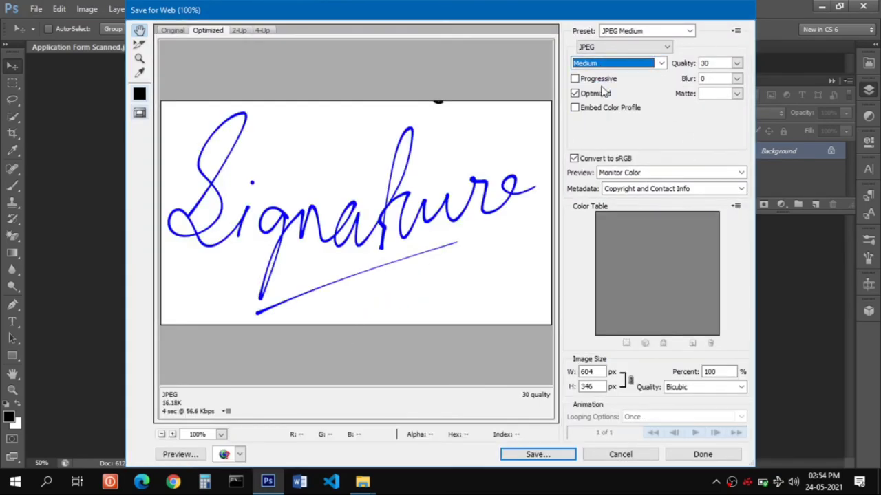
{"action": "left_click", "coordinate": [537, 457]}
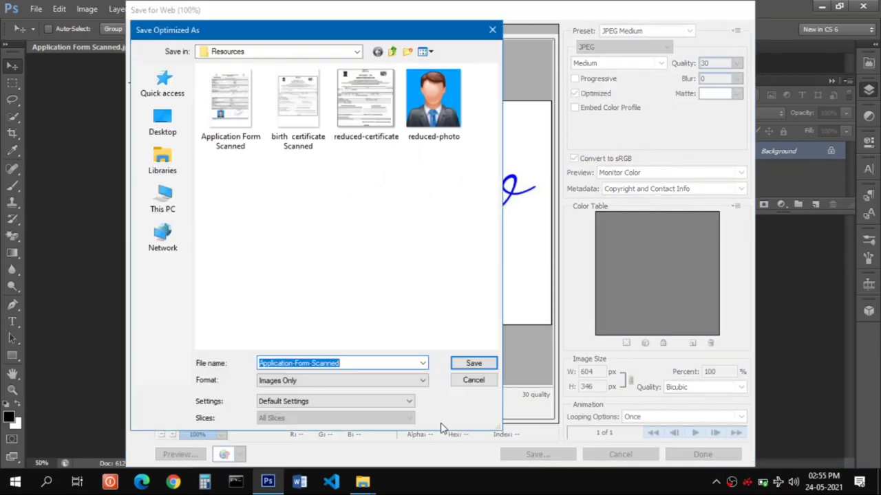
{"action": "type", "text": "reduced sign"}
{"action": "key", "text": "Return"}
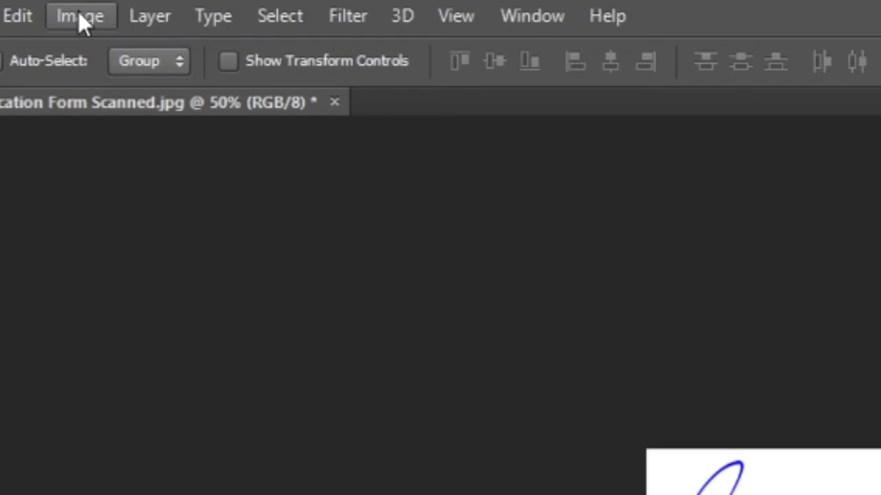
Convert the signature image to Grayscale, discarding its colour information
{"action": "left_click", "coordinate": [86, 11]}
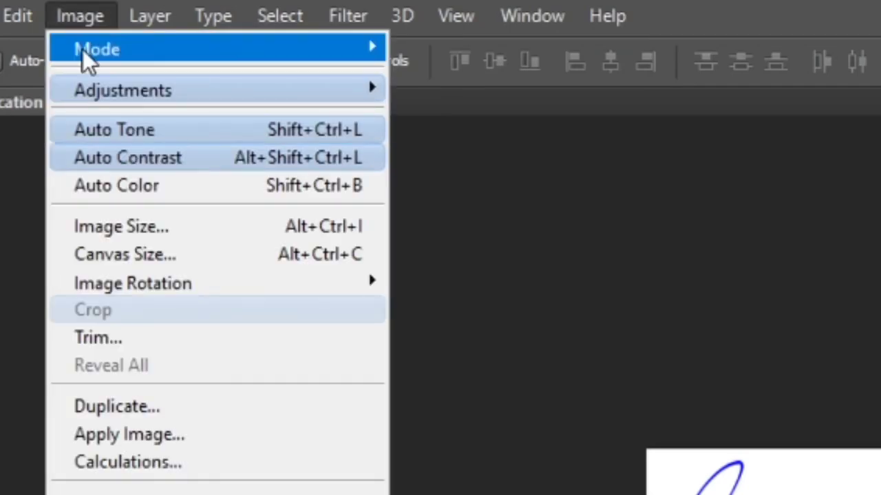
{"action": "mouse_move", "coordinate": [83, 59]}
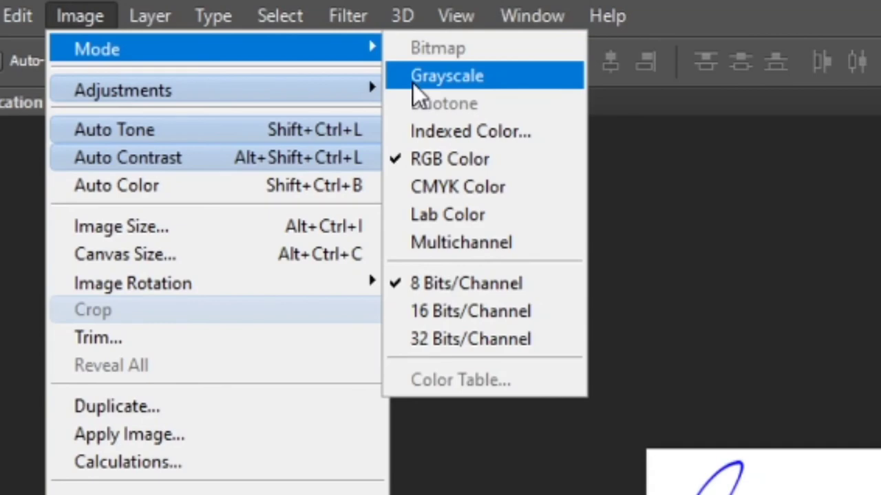
{"action": "left_click", "coordinate": [414, 84]}
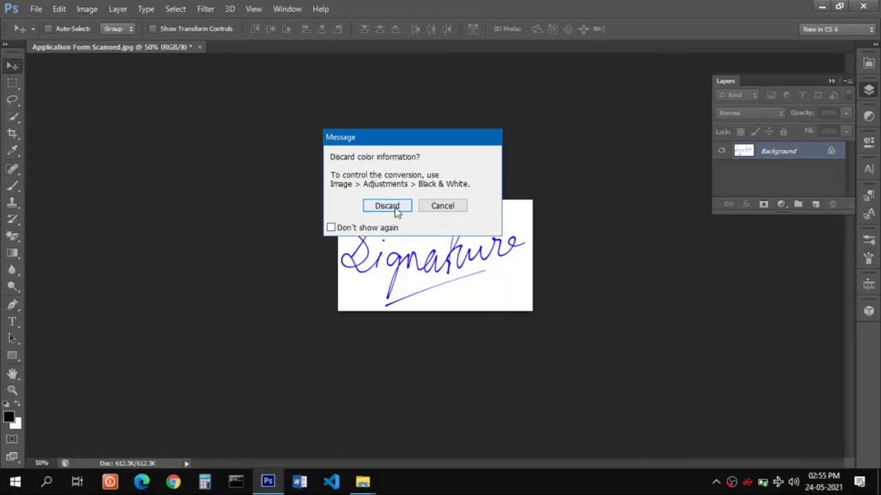
{"action": "left_click", "coordinate": [396, 209]}
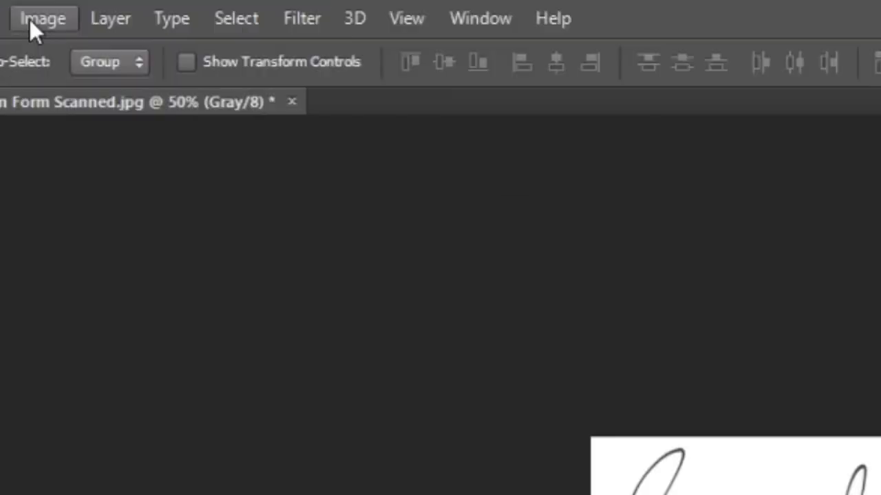
Darken the signature with Brightness -144 and Contrast -31
{"action": "left_click", "coordinate": [82, 11]}
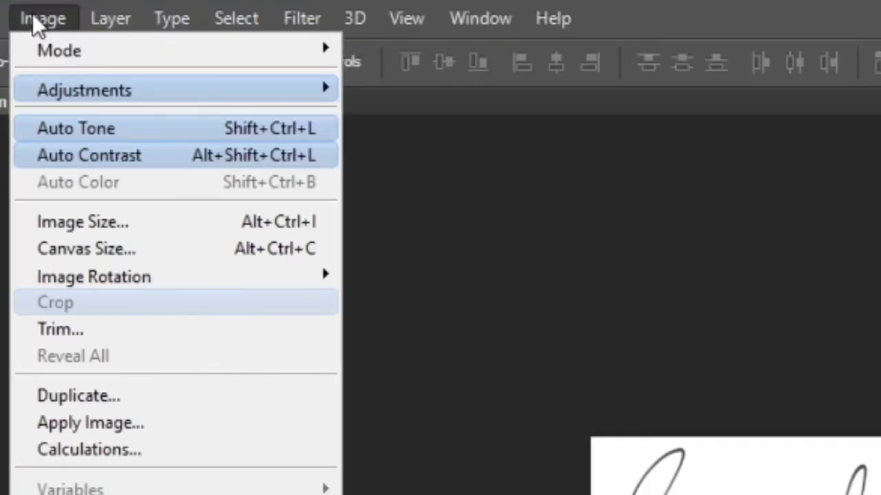
{"action": "mouse_move", "coordinate": [44, 89]}
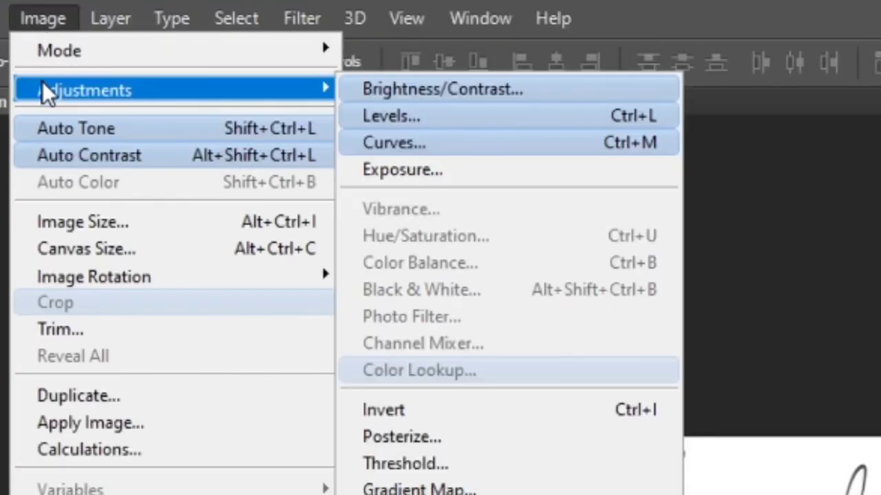
{"action": "left_click", "coordinate": [370, 93]}
{"action": "left_click_drag", "start_coordinate": [482, 160], "coordinate": [628, 153]}
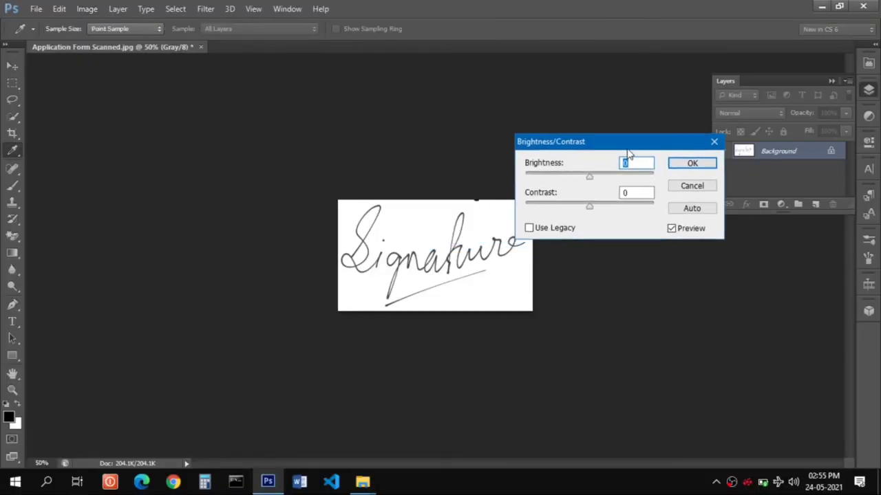
{"action": "mouse_move", "coordinate": [590, 180]}
{"action": "left_mouse_down"}
{"action": "mouse_move", "coordinate": [518, 181]}
{"action": "mouse_move", "coordinate": [545, 181]}
{"action": "mouse_move", "coordinate": [530, 185]}
{"action": "left_mouse_up"}
{"action": "left_click_drag", "start_coordinate": [580, 206], "coordinate": [550, 206]}
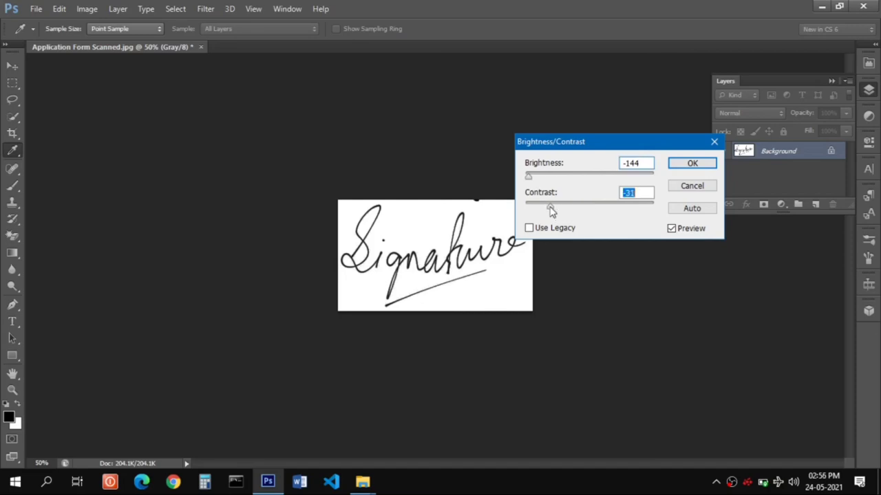
{"action": "left_click", "coordinate": [692, 163]}
{"action": "key", "text": "v"}
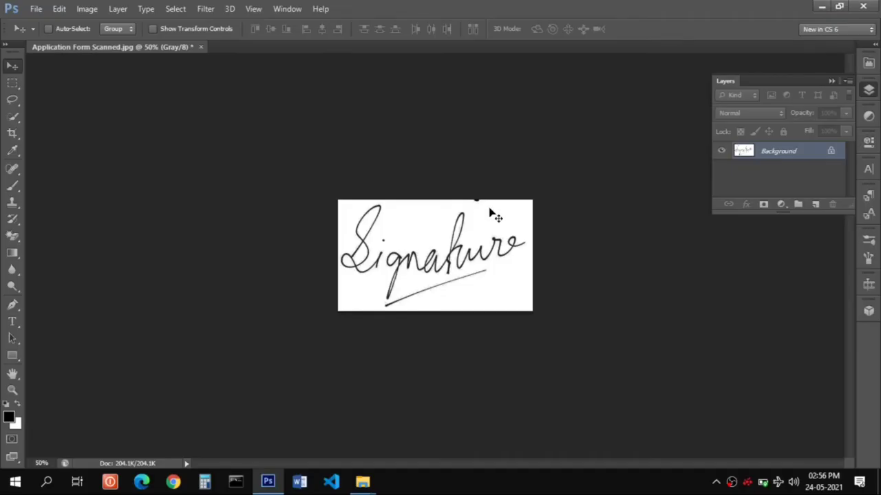
Set the painting colour to white, then back to black
{"action": "scroll", "coordinate": [490, 212], "scroll_direction": "up", "scroll_amount": 3}
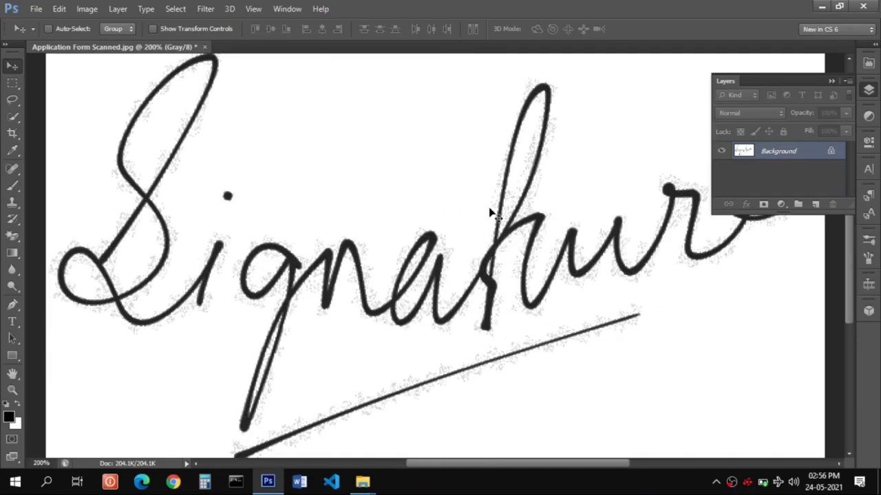
{"action": "scroll", "coordinate": [490, 212], "scroll_direction": "down", "scroll_amount": 1}
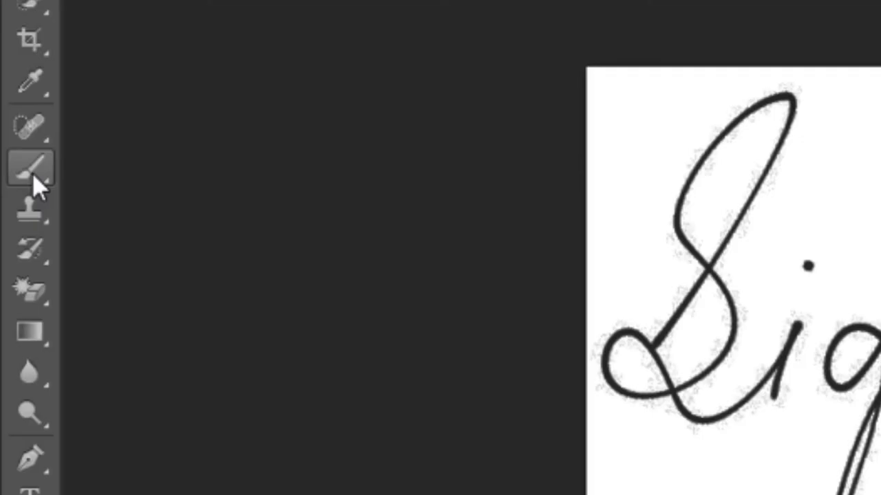
{"action": "left_click", "coordinate": [14, 187]}
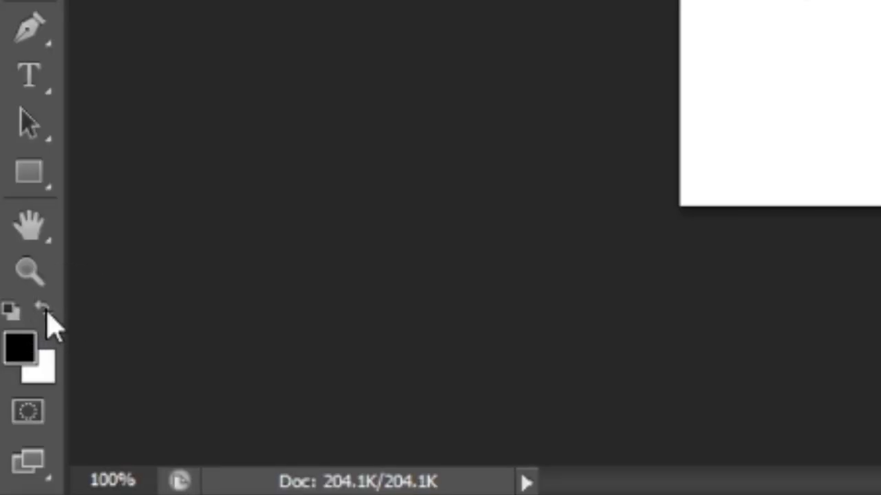
{"action": "left_click", "coordinate": [46, 313]}
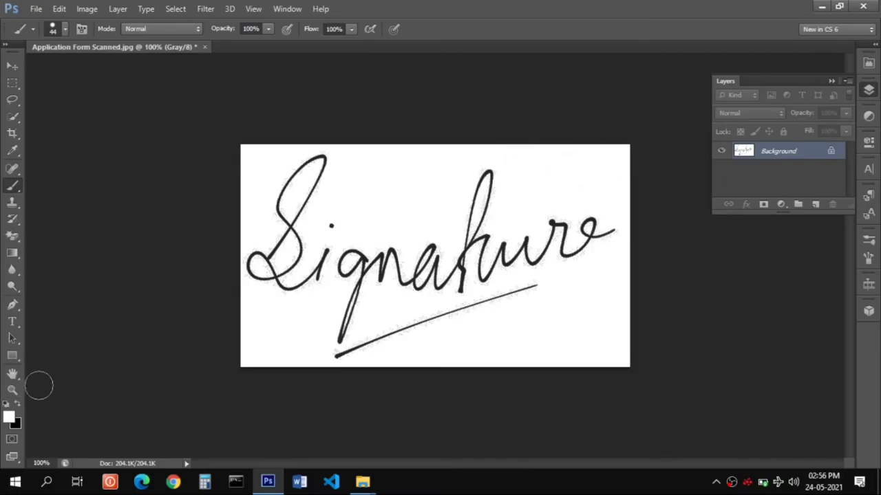
{"action": "left_click", "coordinate": [17, 405]}
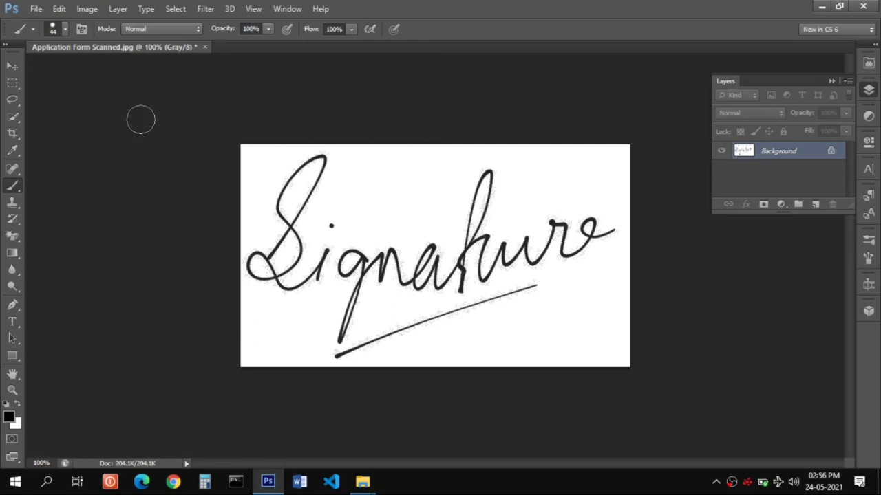
{"action": "left_click", "coordinate": [12, 65]}
Export the darkened signature as a quality-30 JPEG named 'reduced black', then close the form unsaved
{"action": "left_click", "coordinate": [36, 8]}
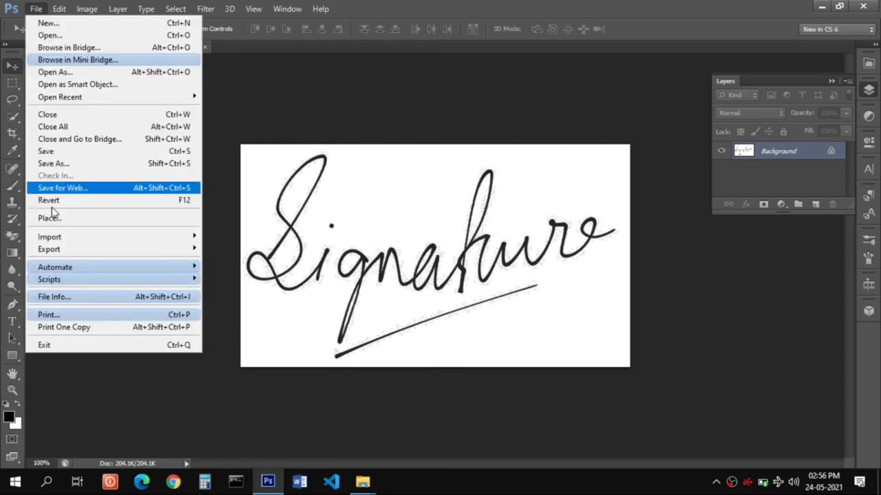
{"action": "key", "text": "Escape"}
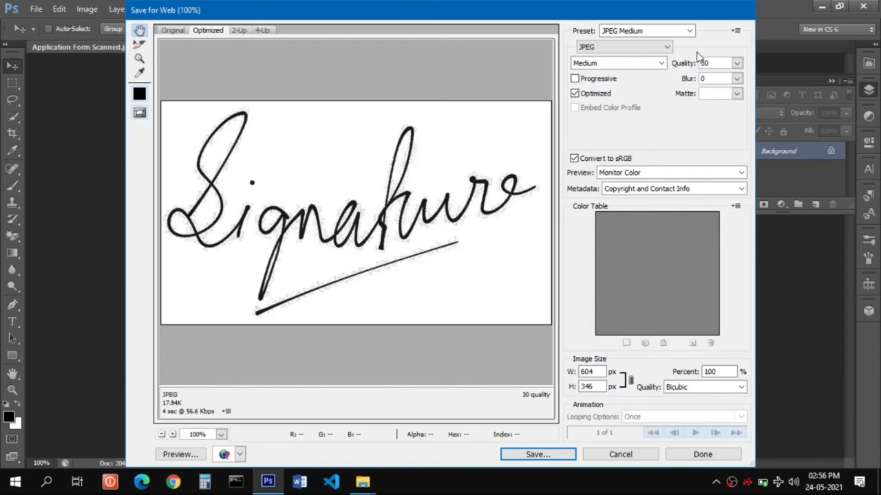
{"action": "left_click", "coordinate": [530, 453]}
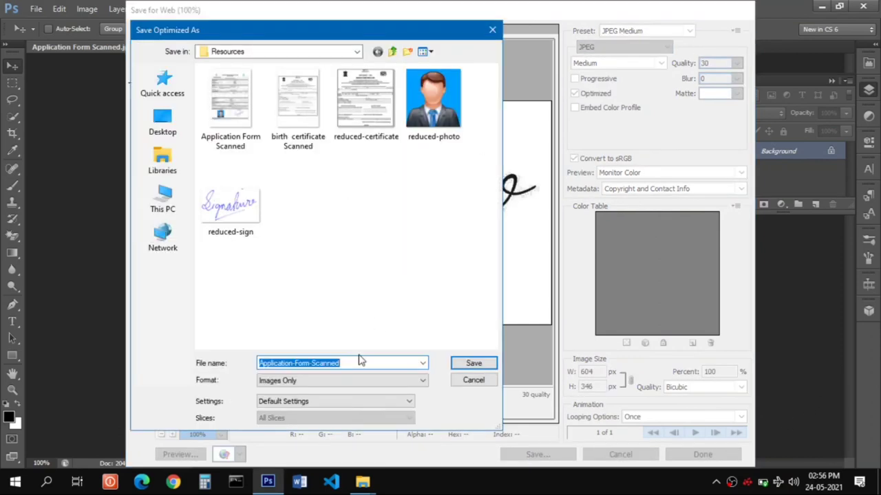
{"action": "type", "text": "reduced black"}
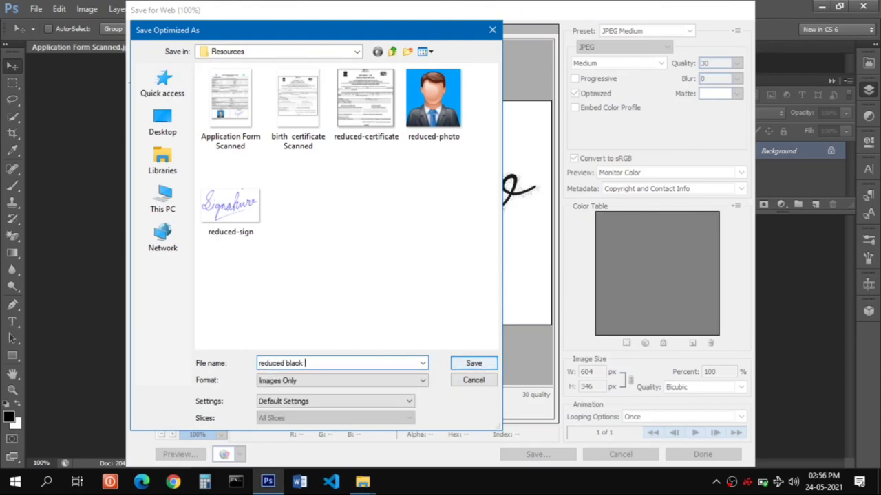
{"action": "left_click", "coordinate": [478, 364]}
{"action": "left_click", "coordinate": [204, 47]}
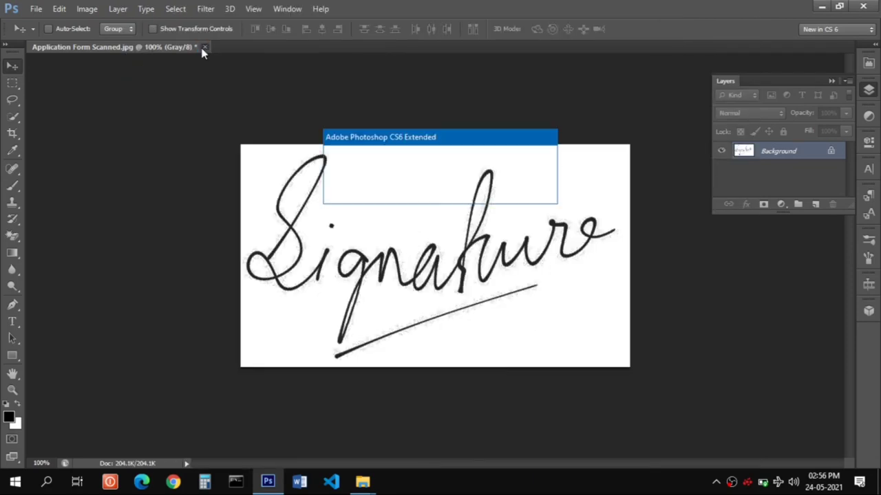
{"action": "left_click", "coordinate": [446, 192]}
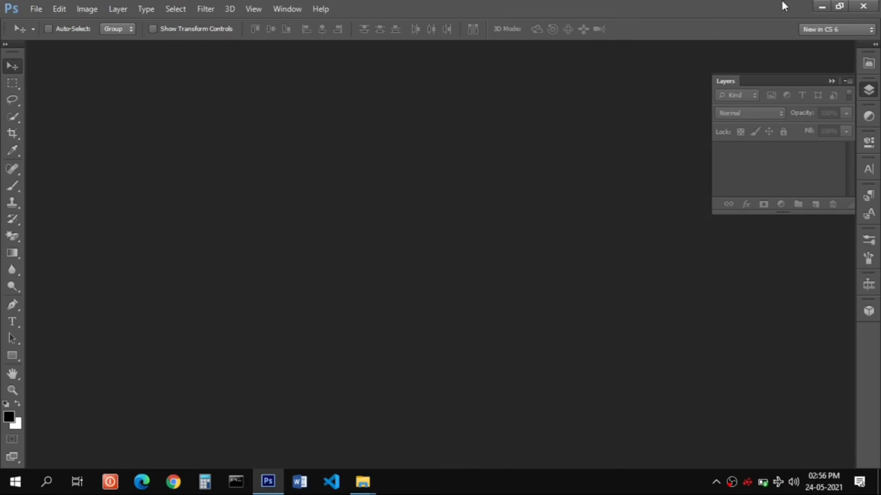
Quit Photoshop, check reduced-photo's file size in Resources, and nudge the folder window
{"action": "left_click", "coordinate": [858, 6]}
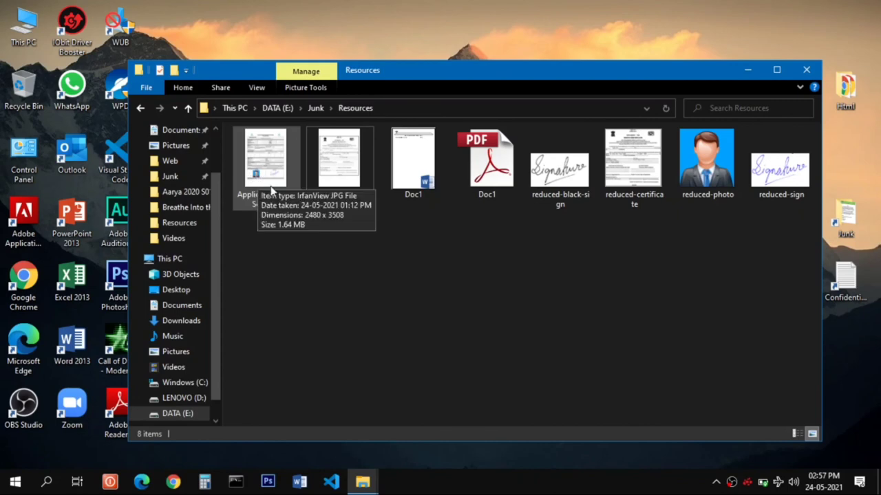
{"action": "left_click", "coordinate": [723, 182]}
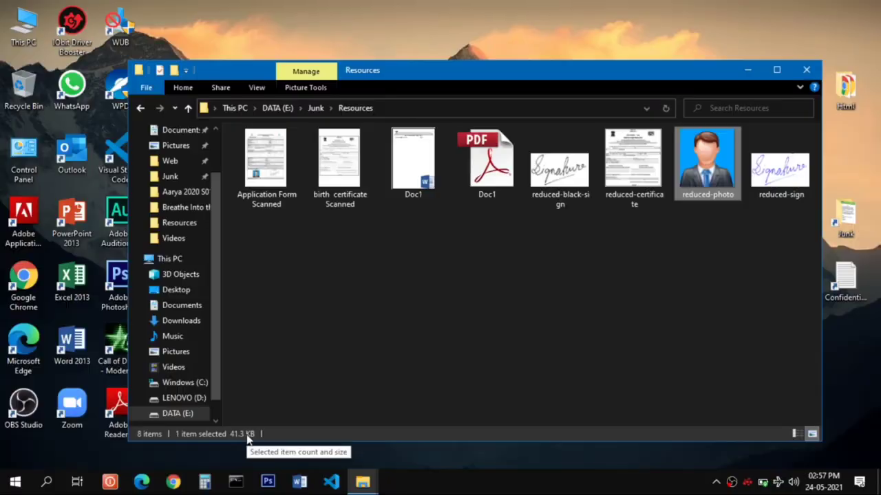
{"action": "left_click", "coordinate": [691, 245]}
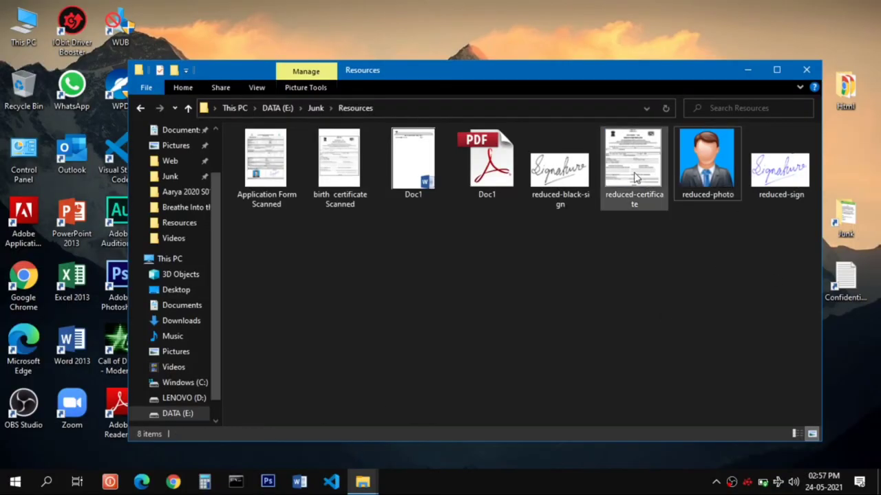
{"action": "mouse_move", "coordinate": [781, 180]}
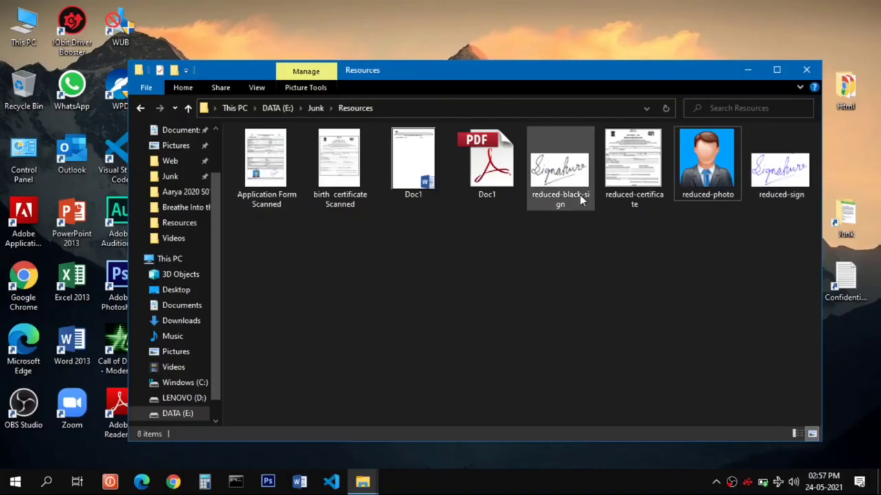
{"action": "mouse_move", "coordinate": [573, 183]}
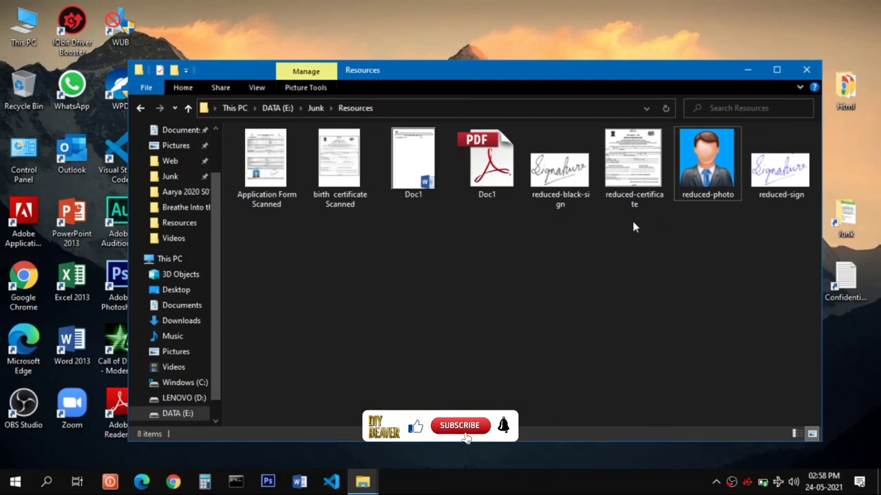
{"action": "left_click_drag", "start_coordinate": [651, 80], "coordinate": [636, 73]}
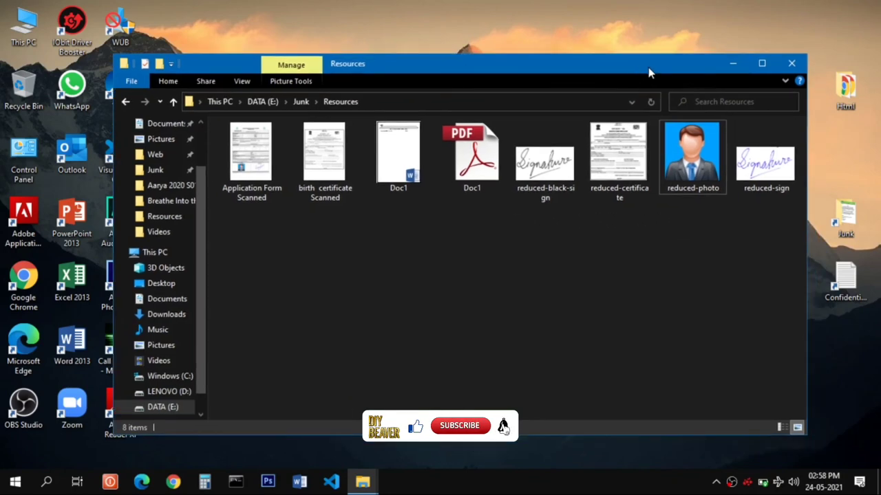